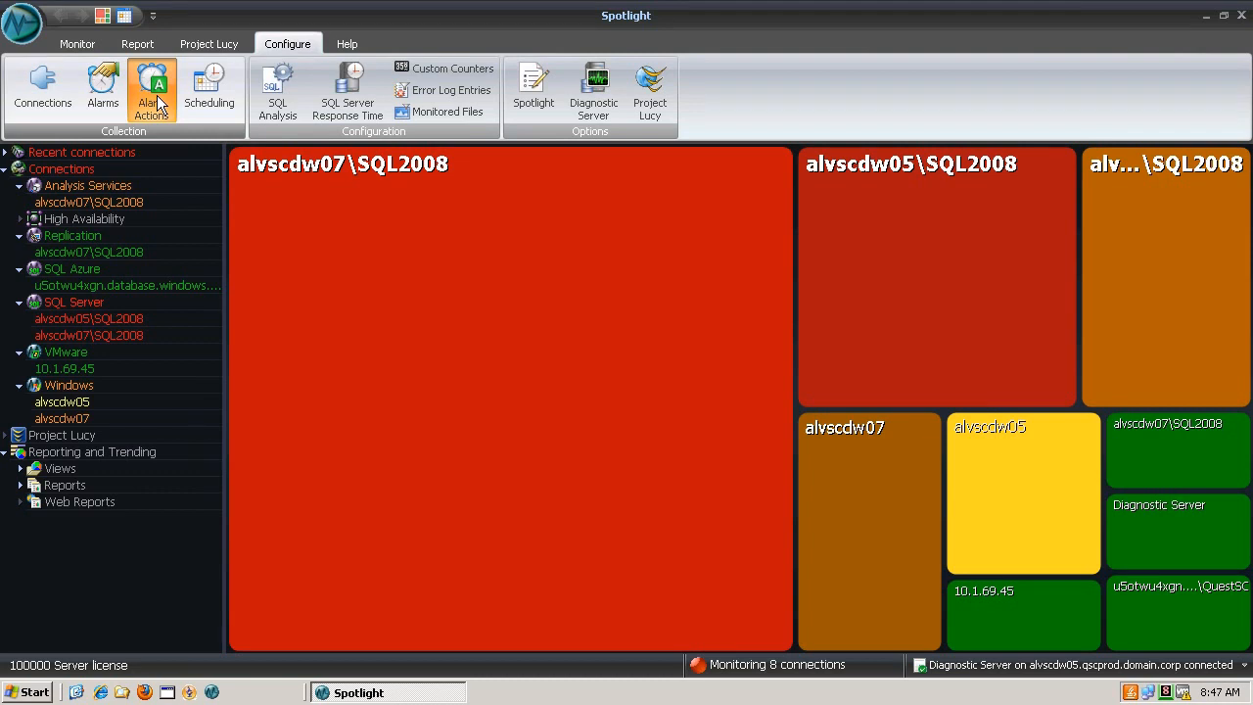
# From Configure > Alarm Actions, create a new rule named 'SQL Server Availability West Coast Servers'
pyautogui.click(155, 98)
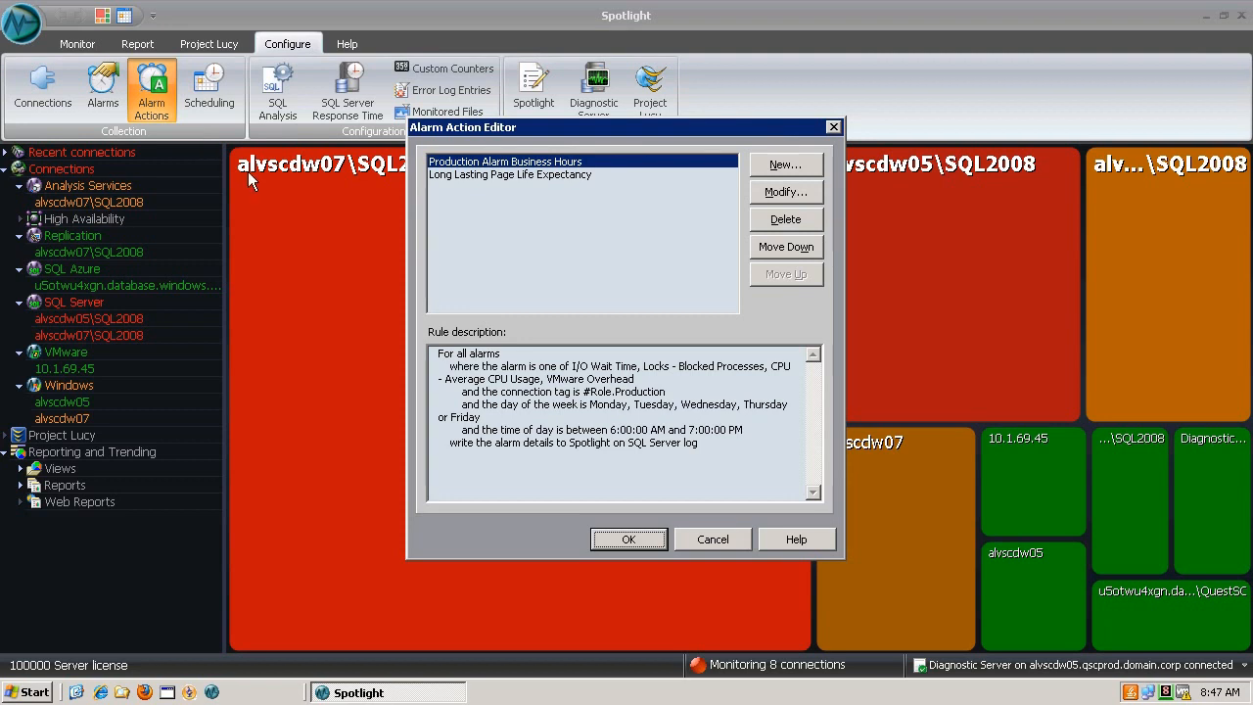
pyautogui.click(786, 165)
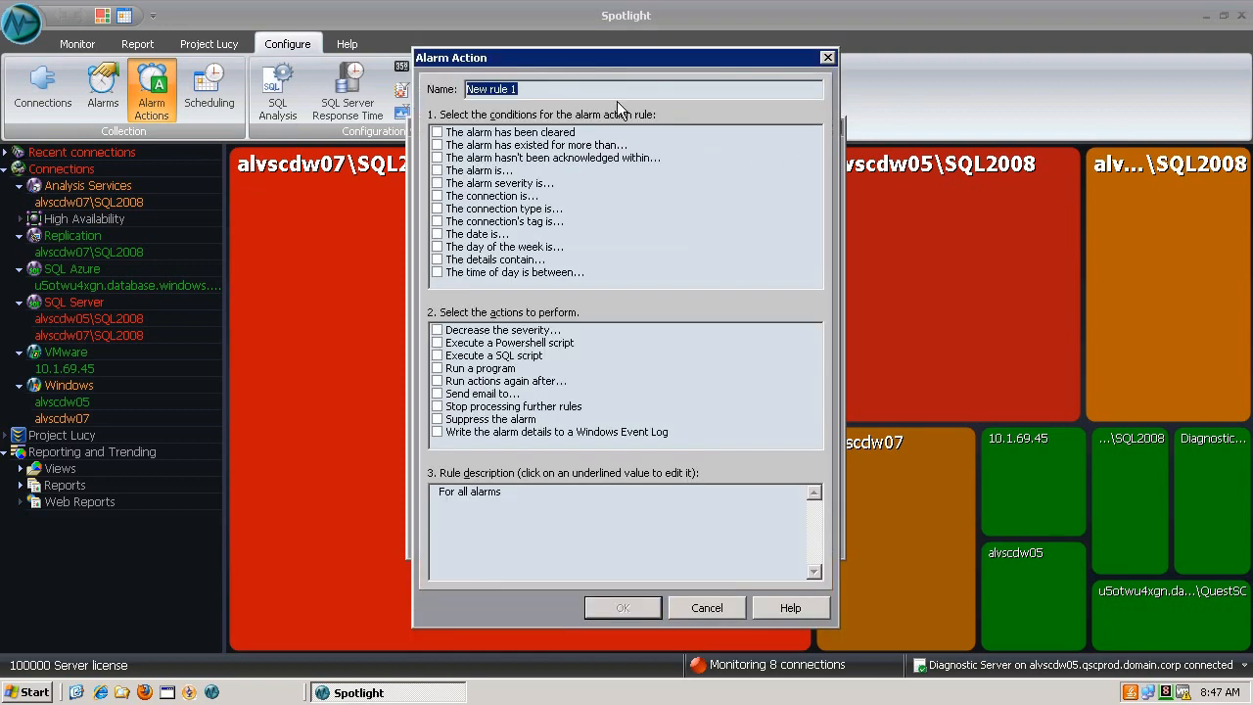
pyautogui.write('SQL Server Availability Wes')
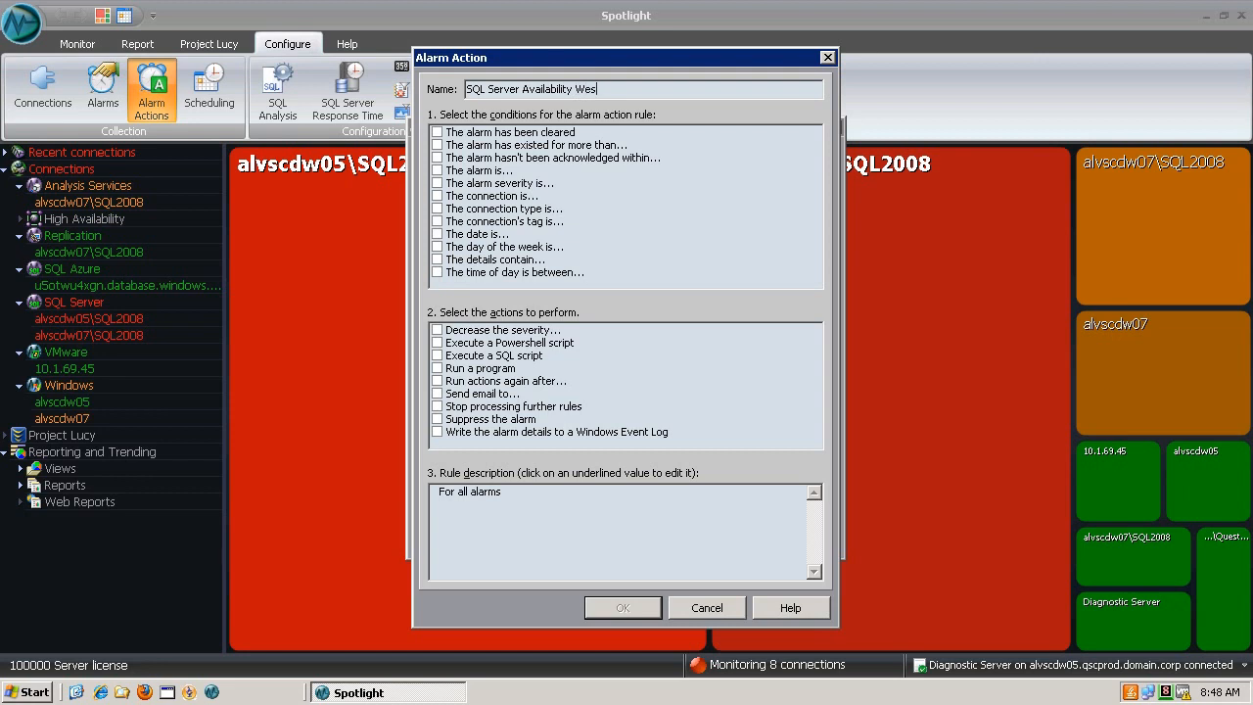
pyautogui.write('t Coast Servers')
# Add an alarm-type condition limited to SQL Server and Windows Connection Failure alarms
pyautogui.click(438, 170)
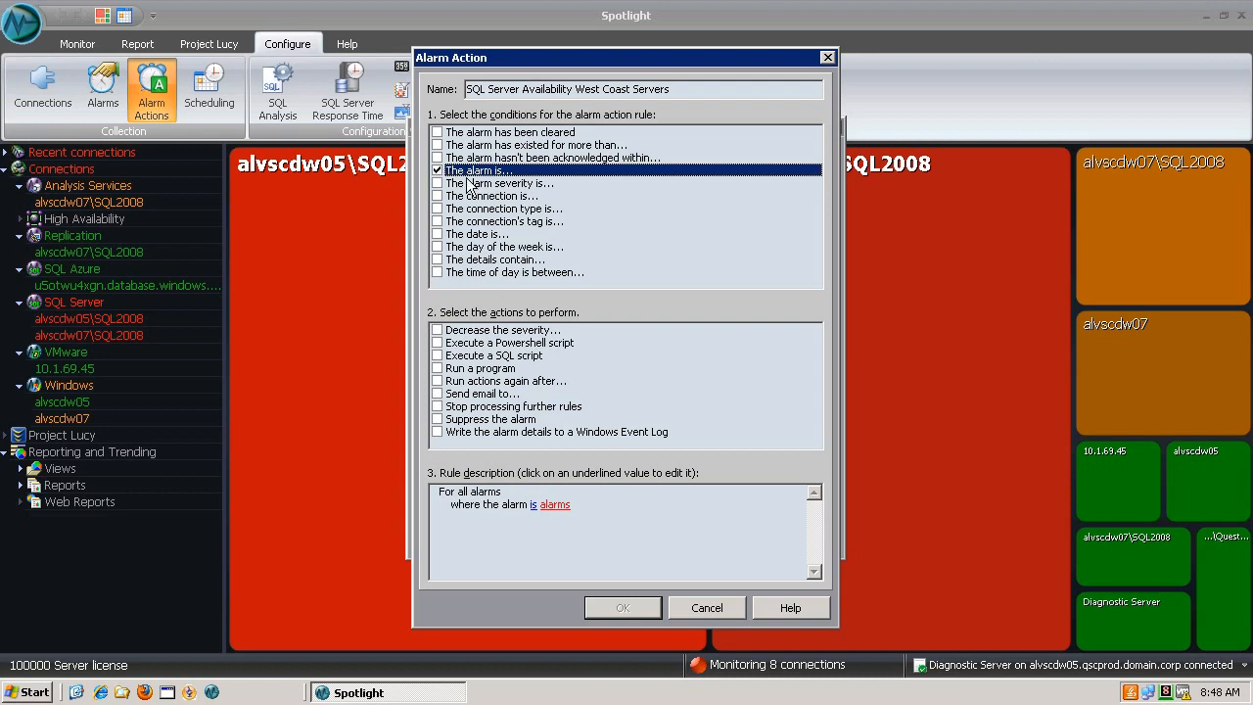
pyautogui.click(554, 505)
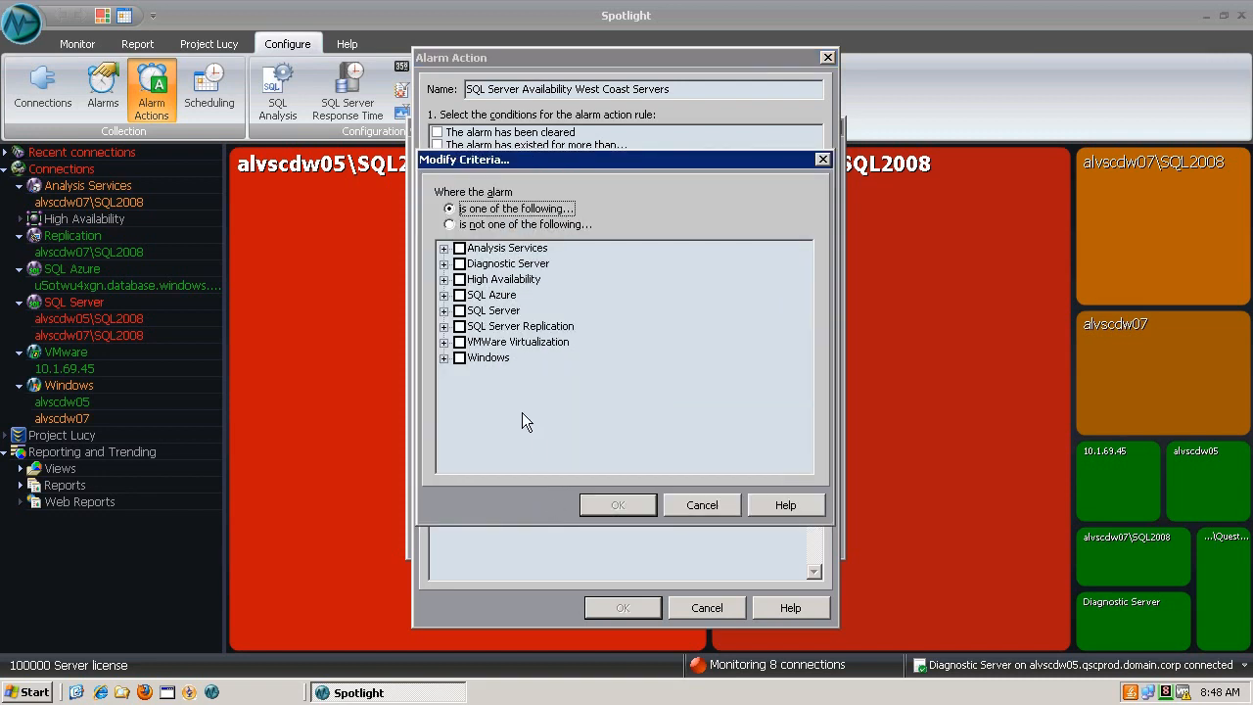
pyautogui.click(445, 312)
pyautogui.moveTo(799, 277); pyautogui.dragTo(799, 379)
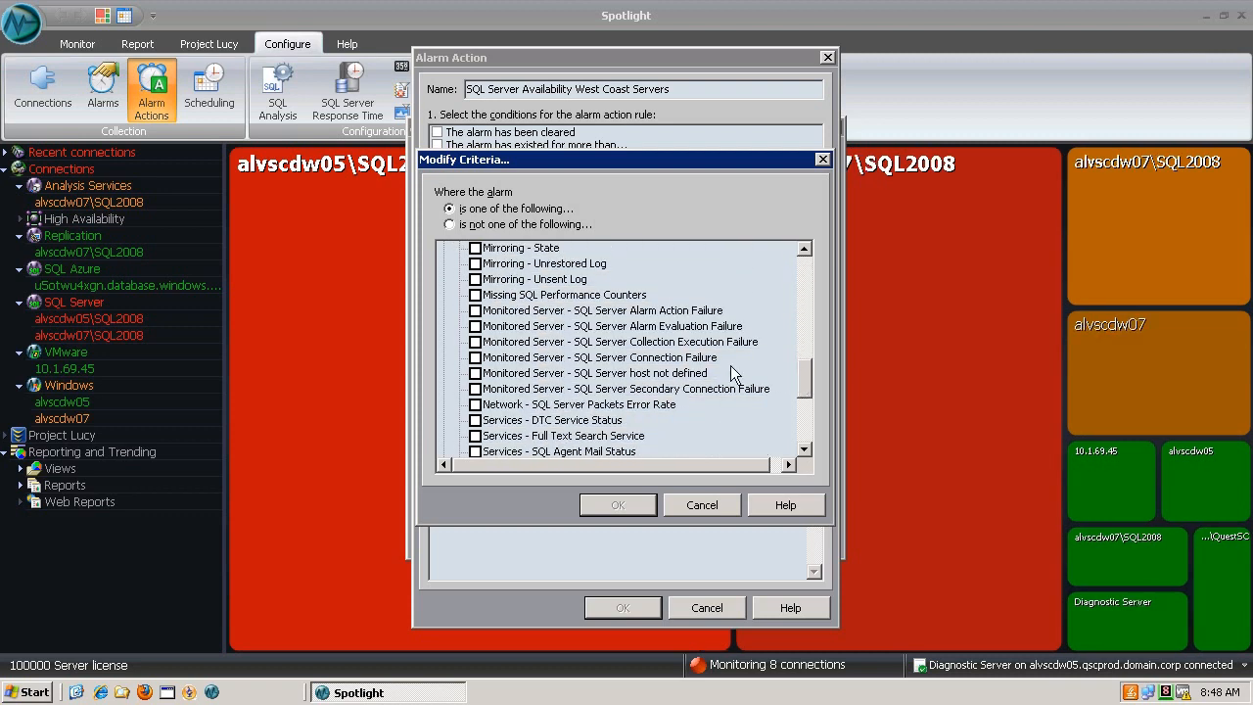
pyautogui.click(477, 357)
pyautogui.moveTo(806, 383); pyautogui.dragTo(803, 427)
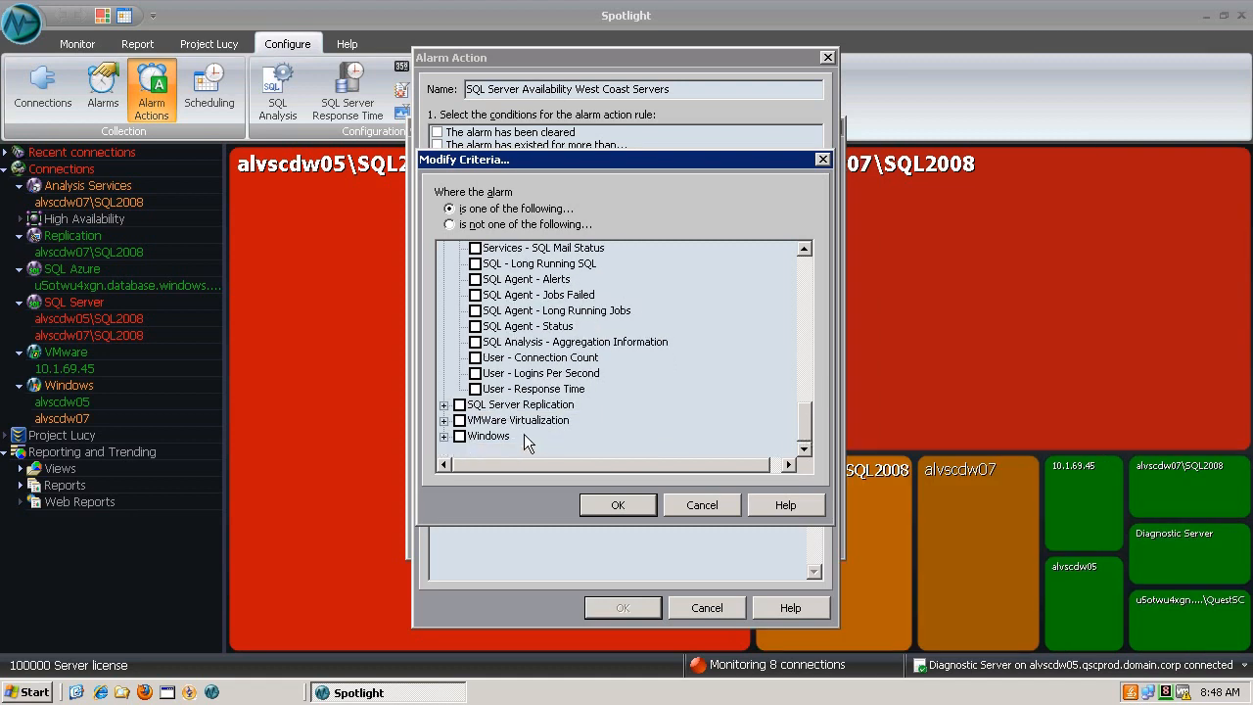
pyautogui.click(445, 435)
pyautogui.moveTo(809, 380); pyautogui.dragTo(805, 428)
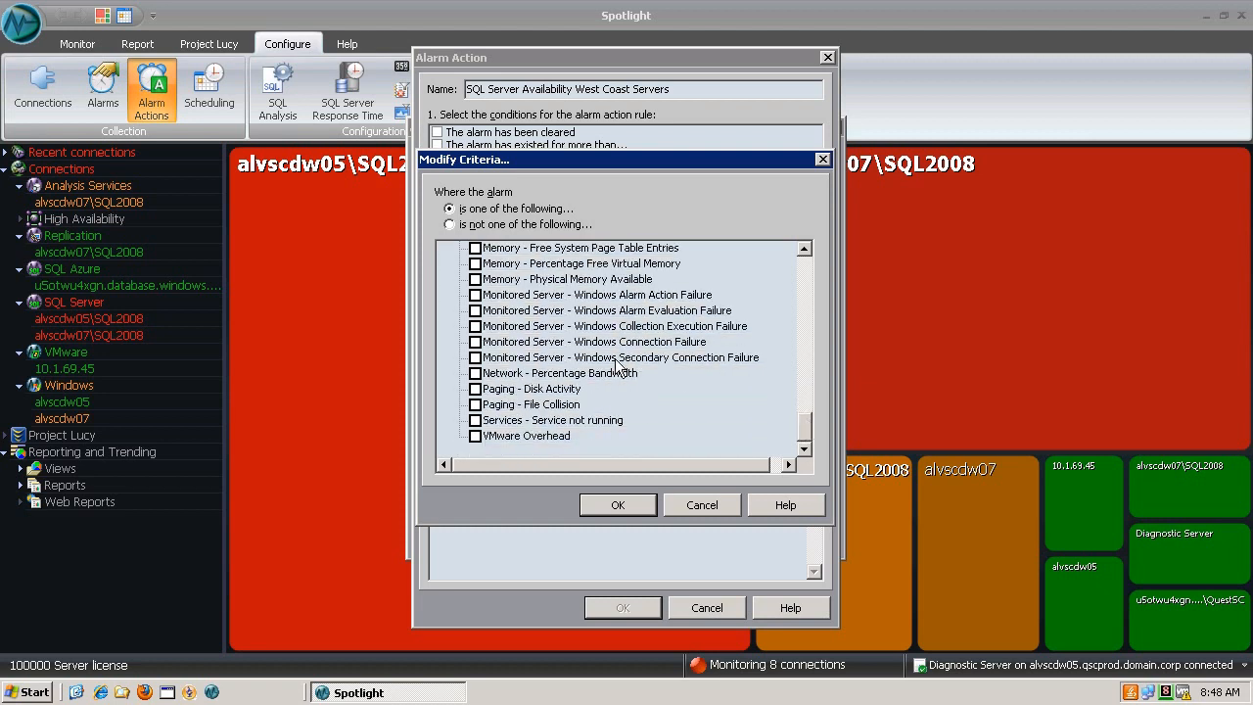
pyautogui.click(476, 342)
pyautogui.click(613, 504)
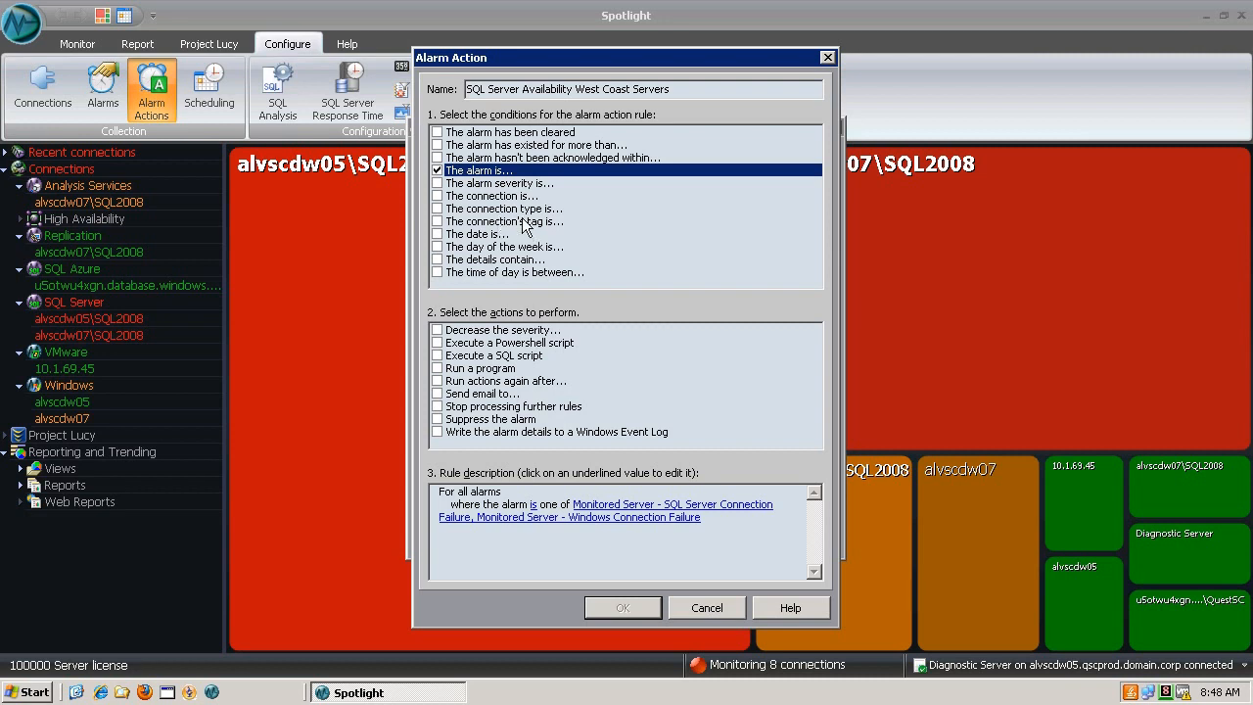
# Add a connection-tag condition requiring the #DataCenter.West tag
pyautogui.click(438, 223)
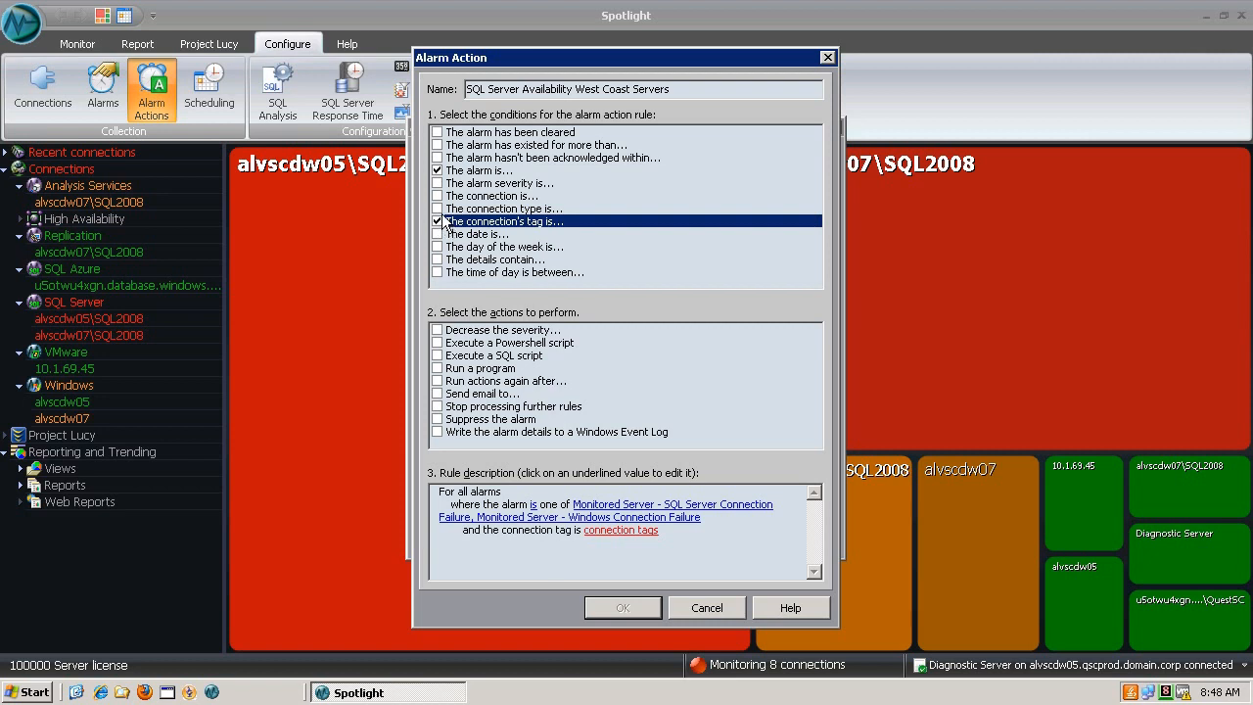
pyautogui.click(617, 530)
pyautogui.click(763, 388)
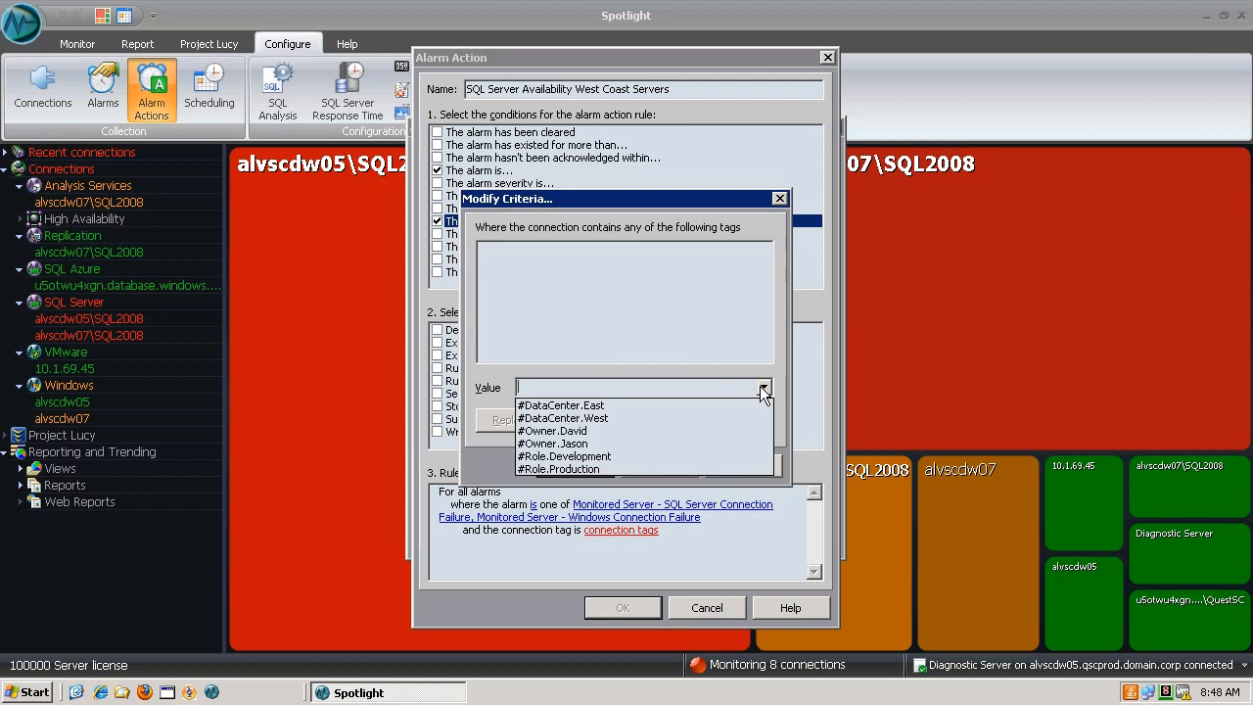
pyautogui.click(598, 419)
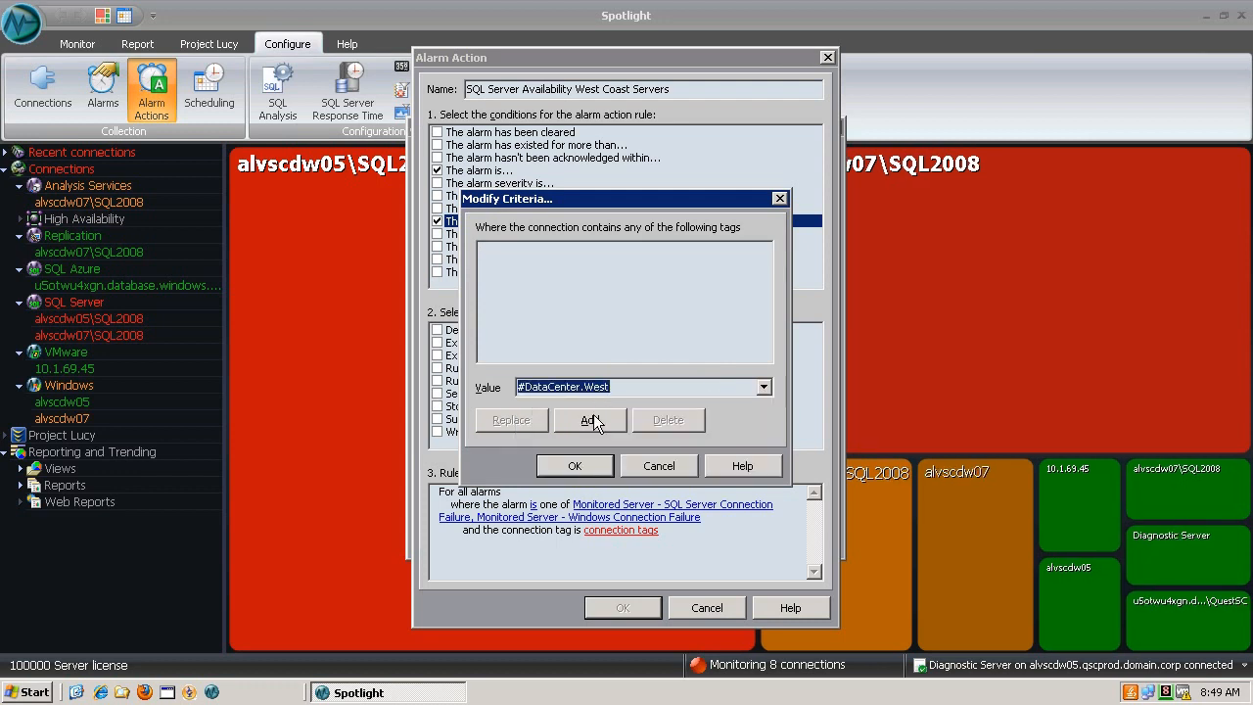
pyautogui.click(590, 419)
pyautogui.click(574, 466)
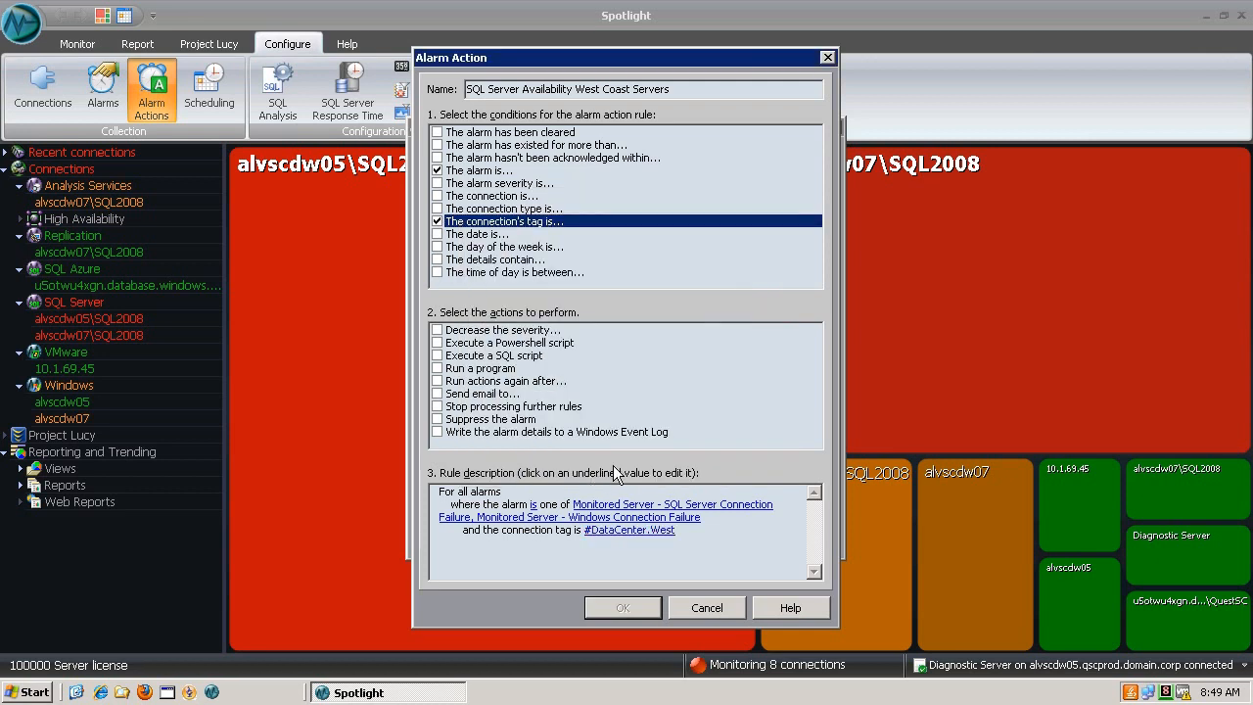
# Add a day-of-week condition covering Sunday through Friday, leaving Saturday out
pyautogui.click(437, 247)
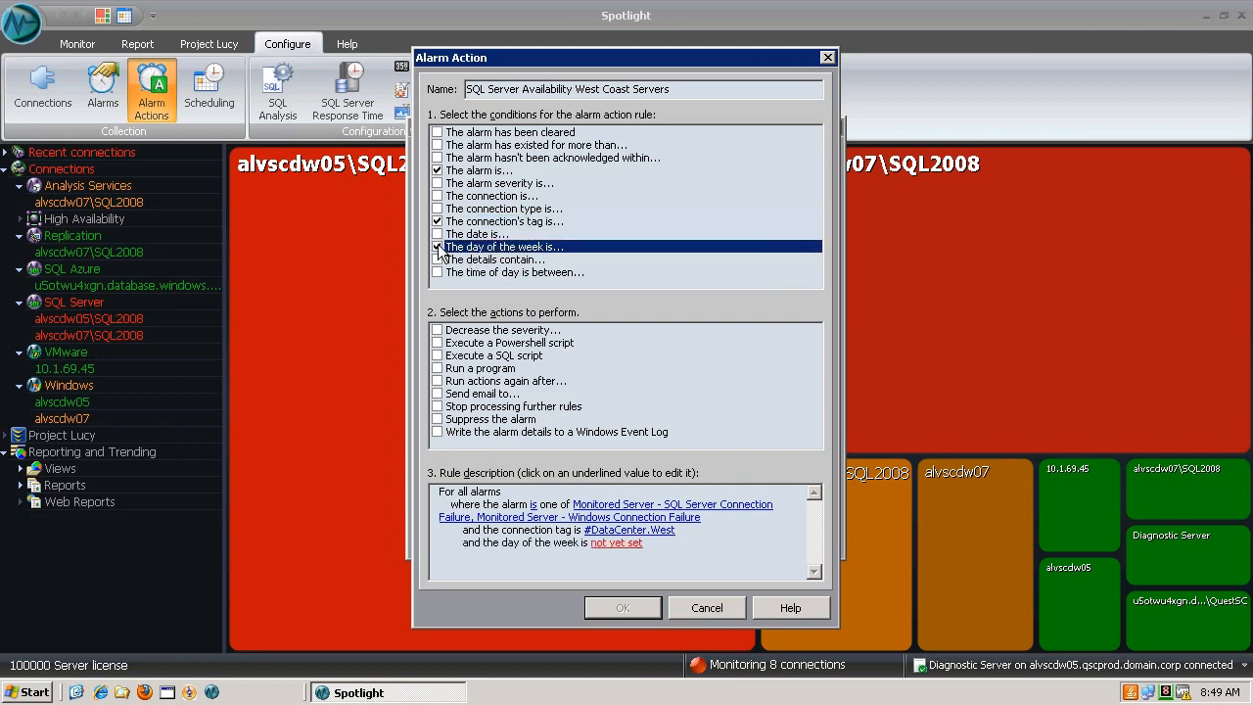
pyautogui.click(603, 551)
pyautogui.click(529, 267)
pyautogui.click(529, 290)
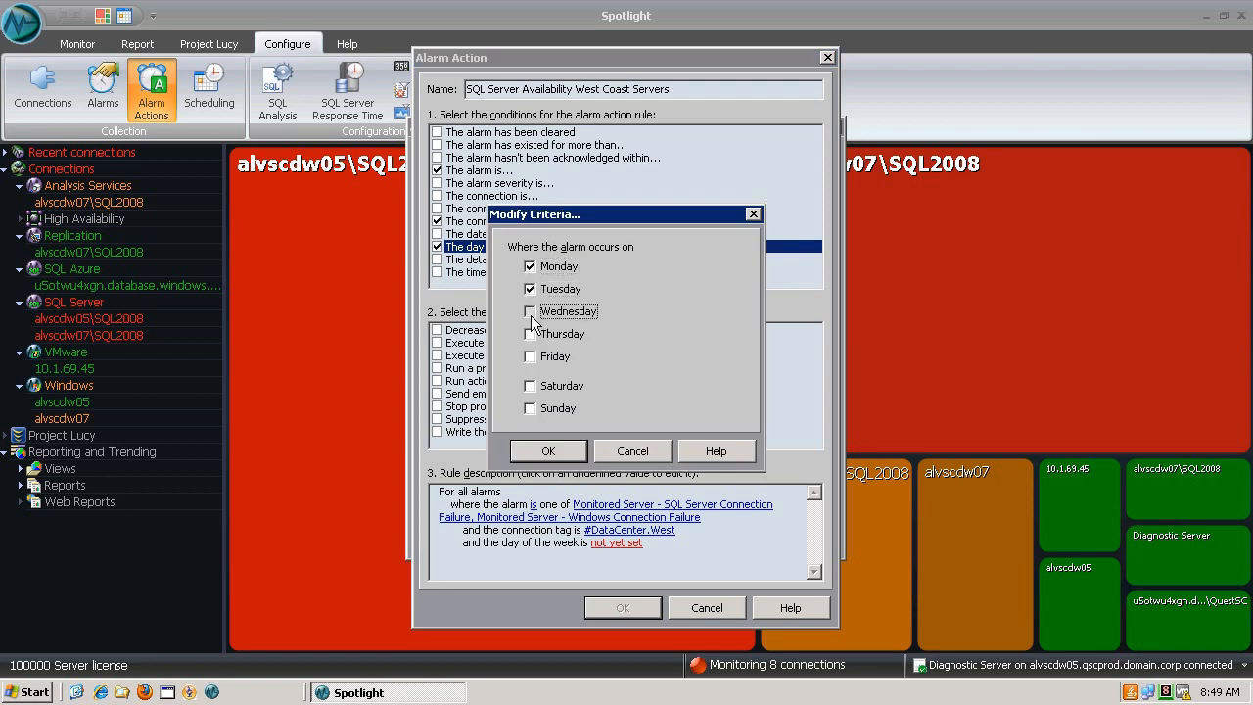
pyautogui.click(530, 335)
pyautogui.click(530, 359)
pyautogui.click(530, 409)
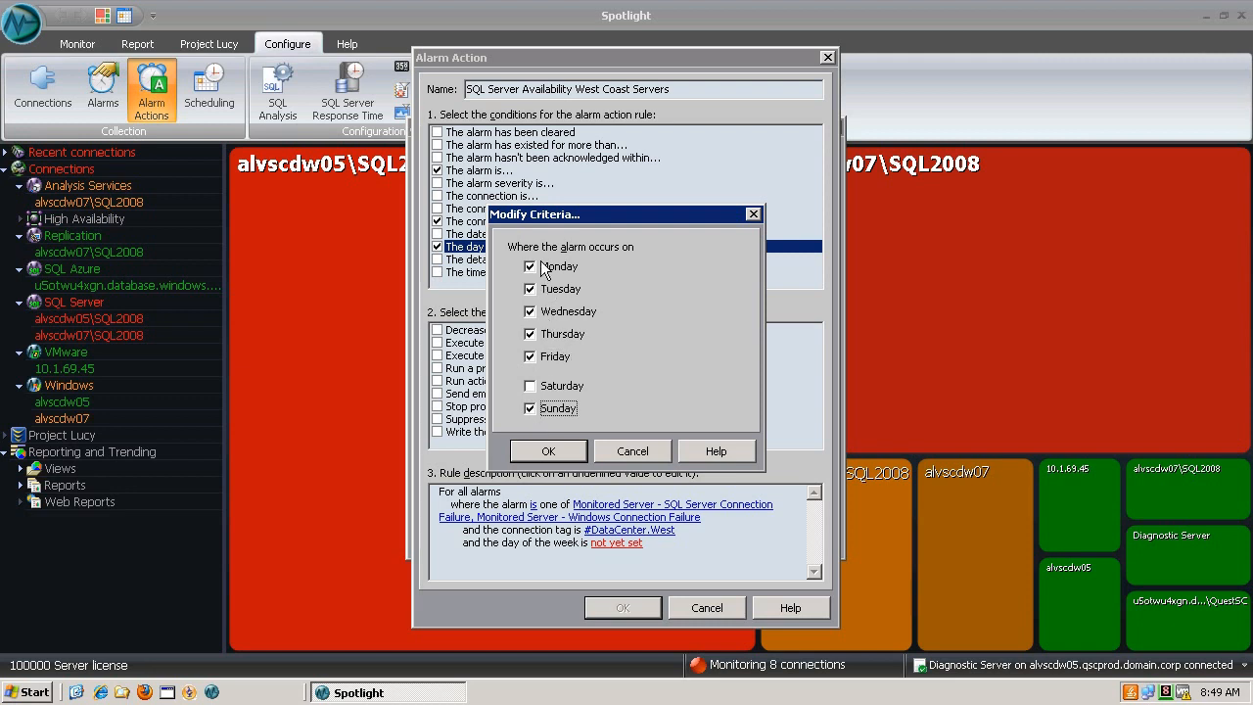
pyautogui.click(552, 452)
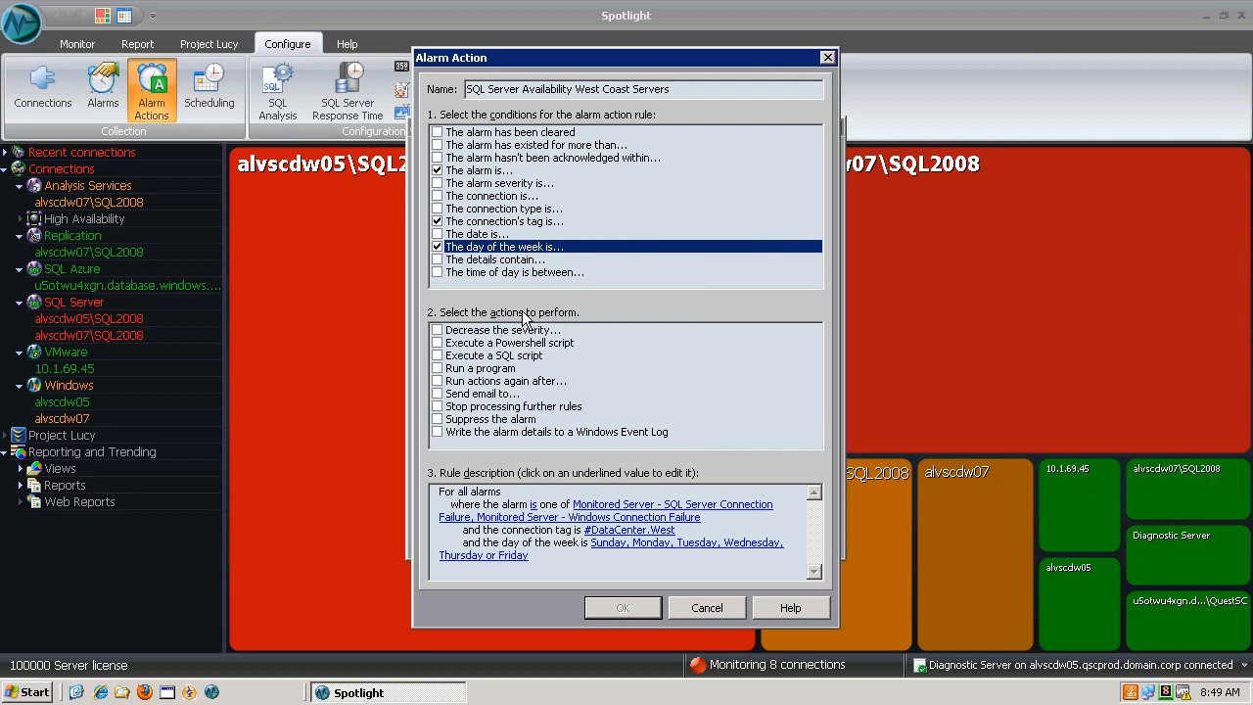
pyautogui.click(437, 246)
# Add a send-email action addressed to the West Coast DBA team's e-mail address
pyautogui.click(438, 393)
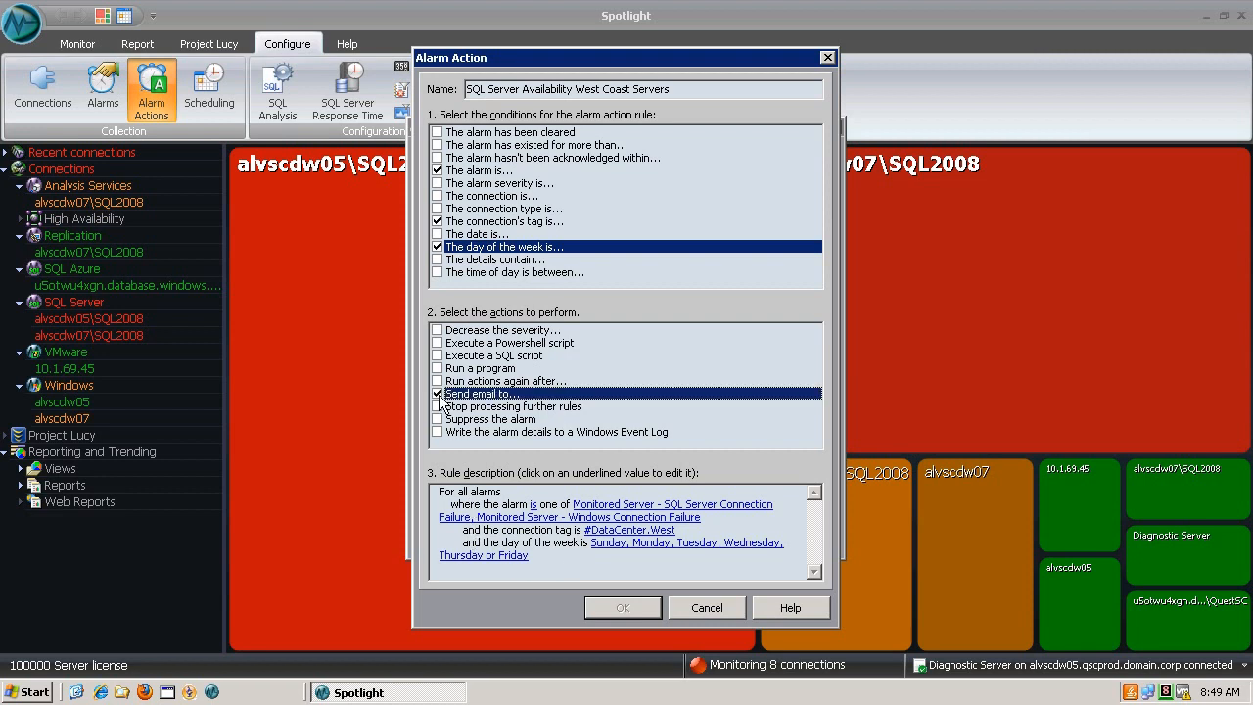
pyautogui.click(544, 568)
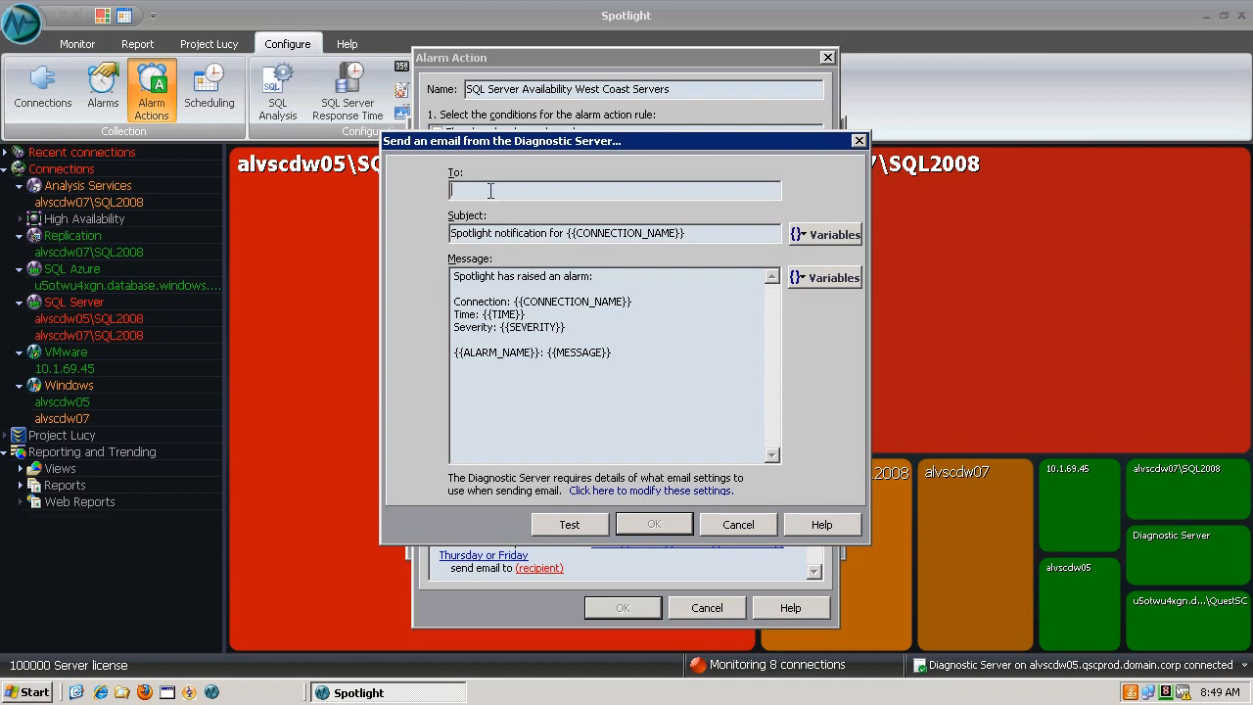
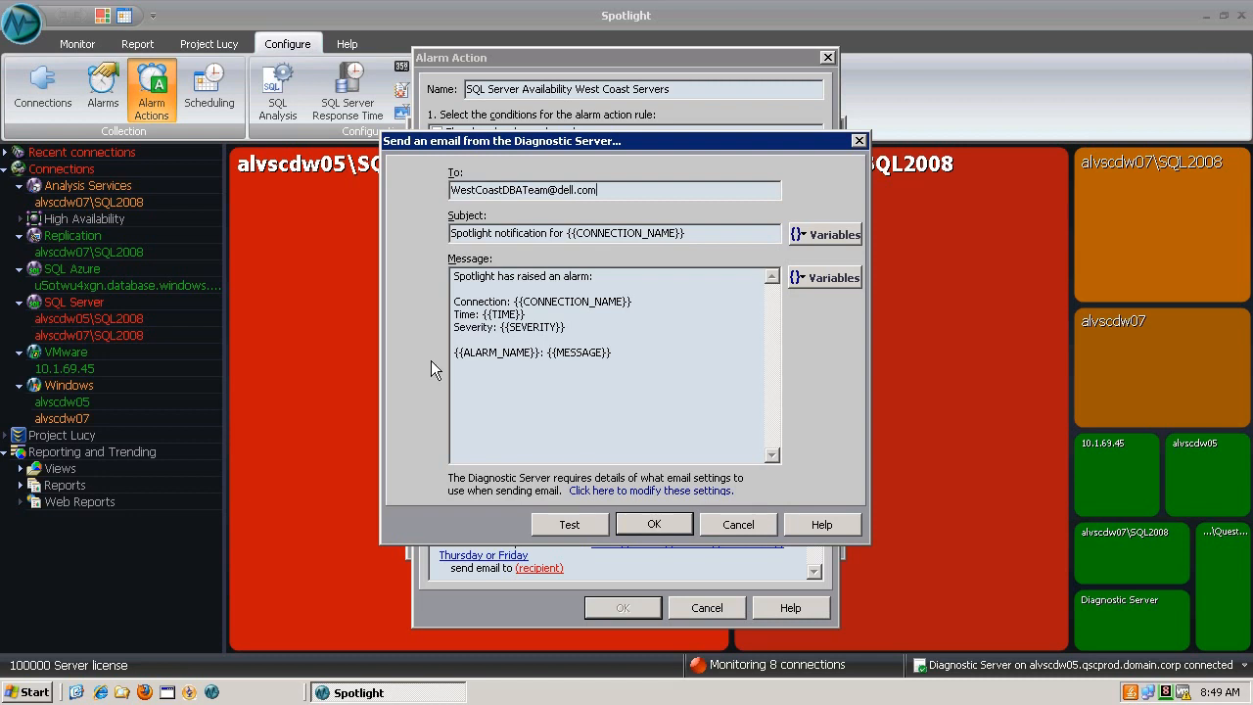
pyautogui.click(655, 525)
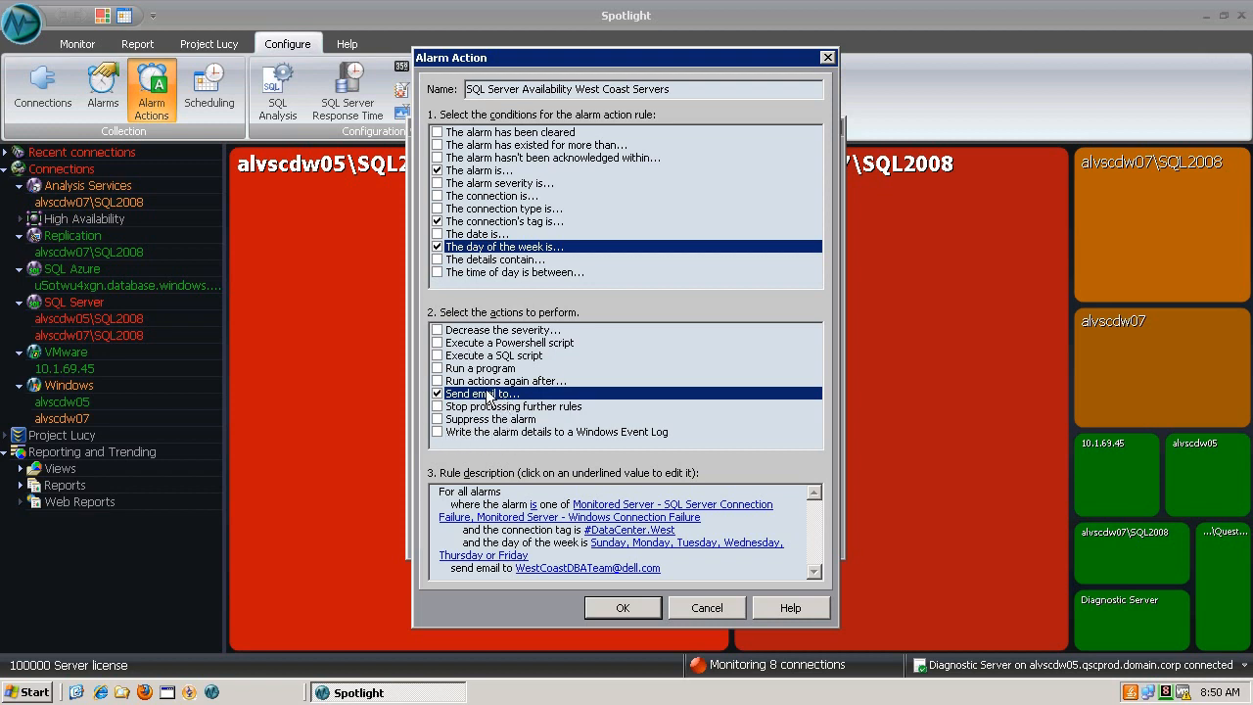
# Save the new West Coast rule, then select Production Alarm Business Hours in the rule list
pyautogui.click(623, 609)
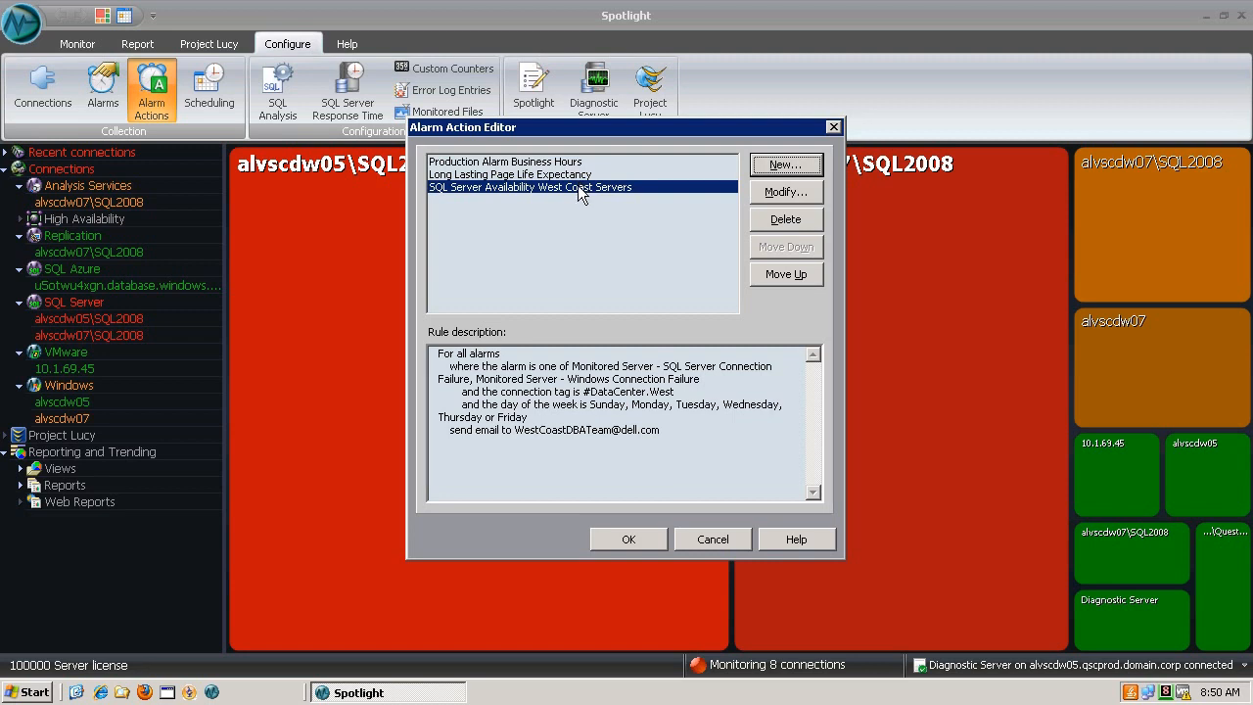
pyautogui.click(528, 165)
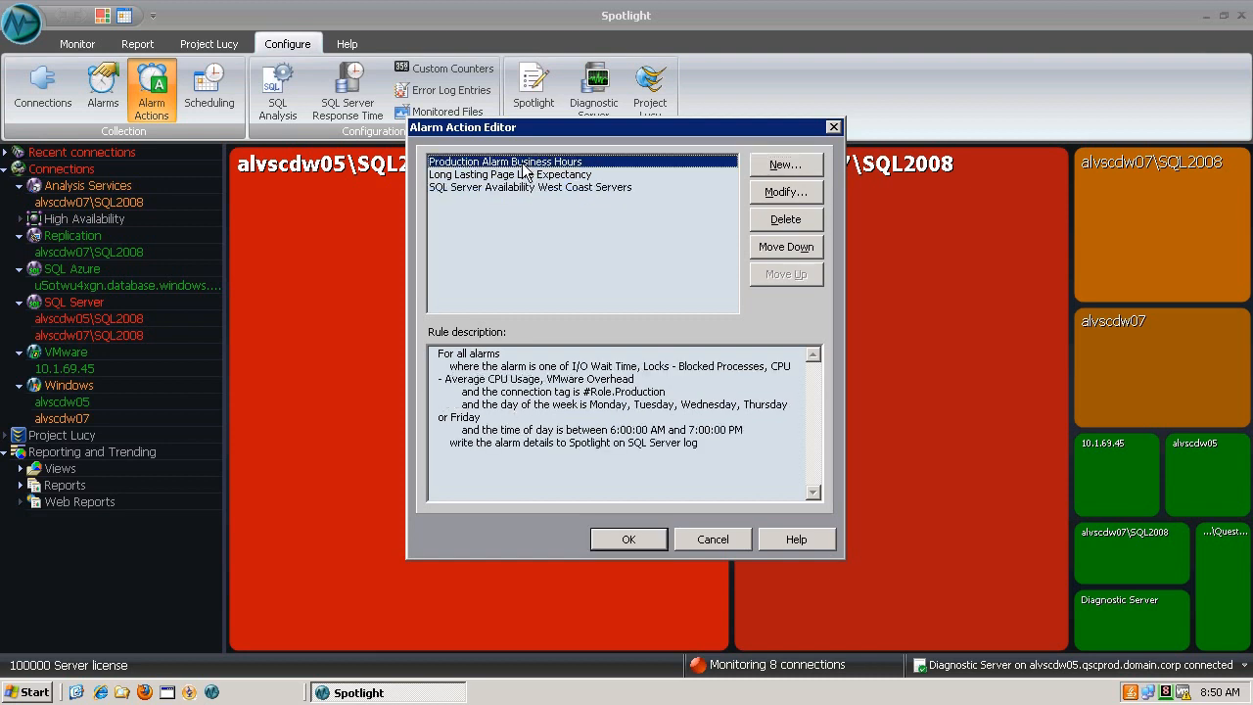
pyautogui.click(778, 192)
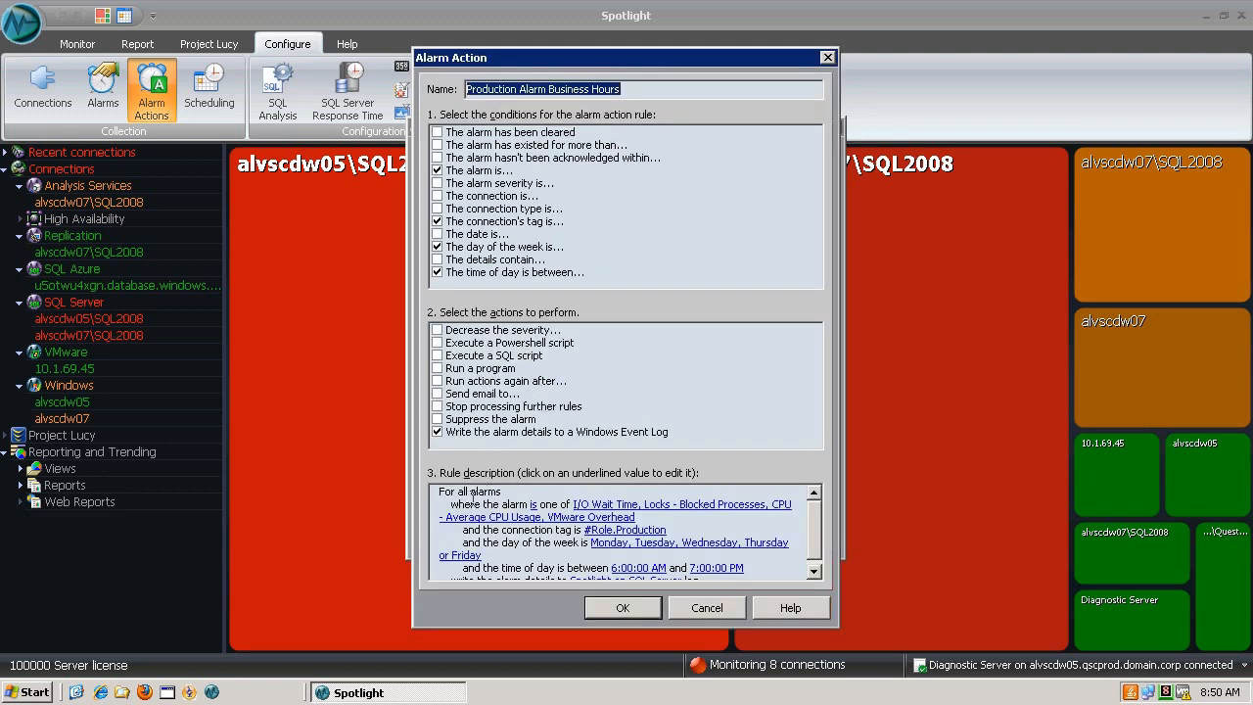
pyautogui.moveTo(452, 503); pyautogui.dragTo(576, 506)
pyautogui.click(608, 506)
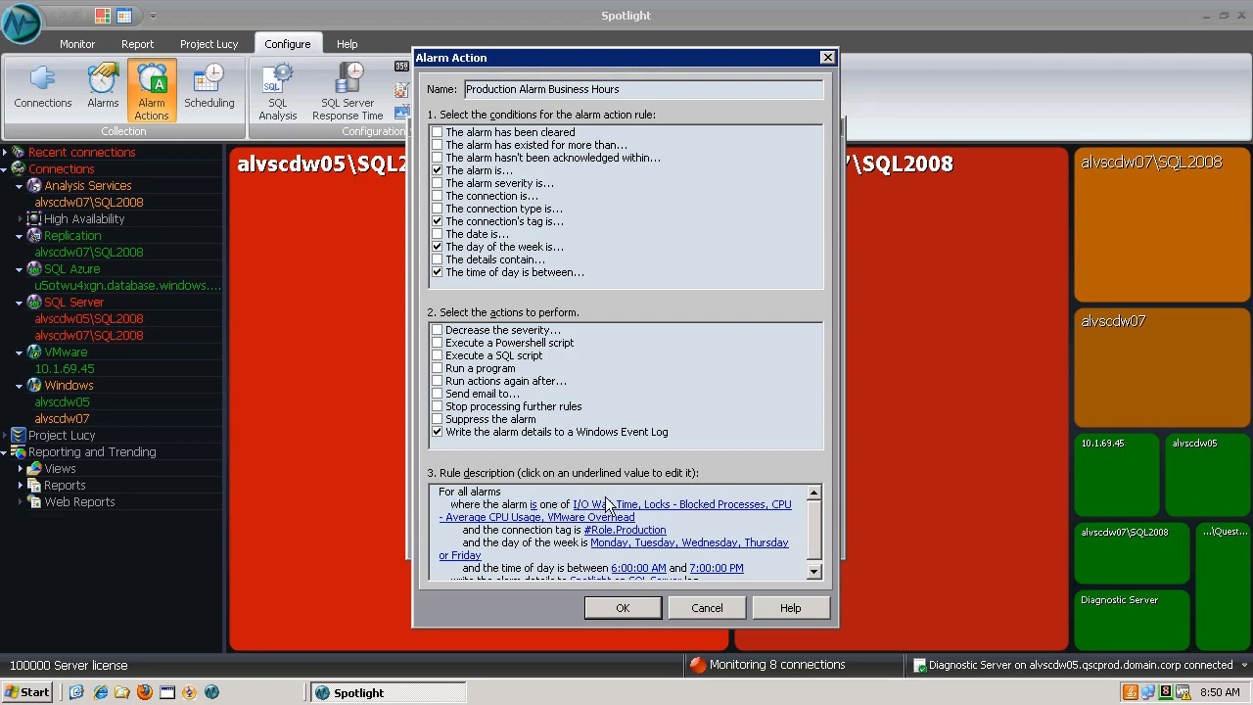
pyautogui.click(608, 506)
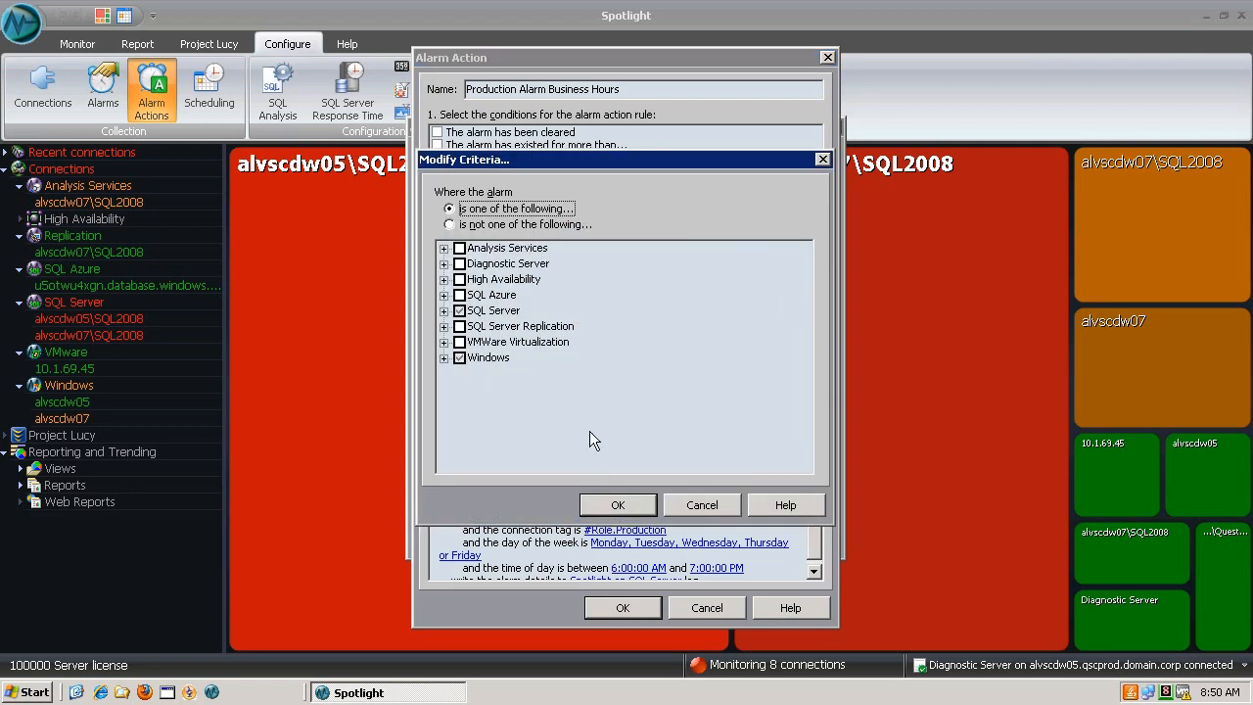
pyautogui.click(444, 357)
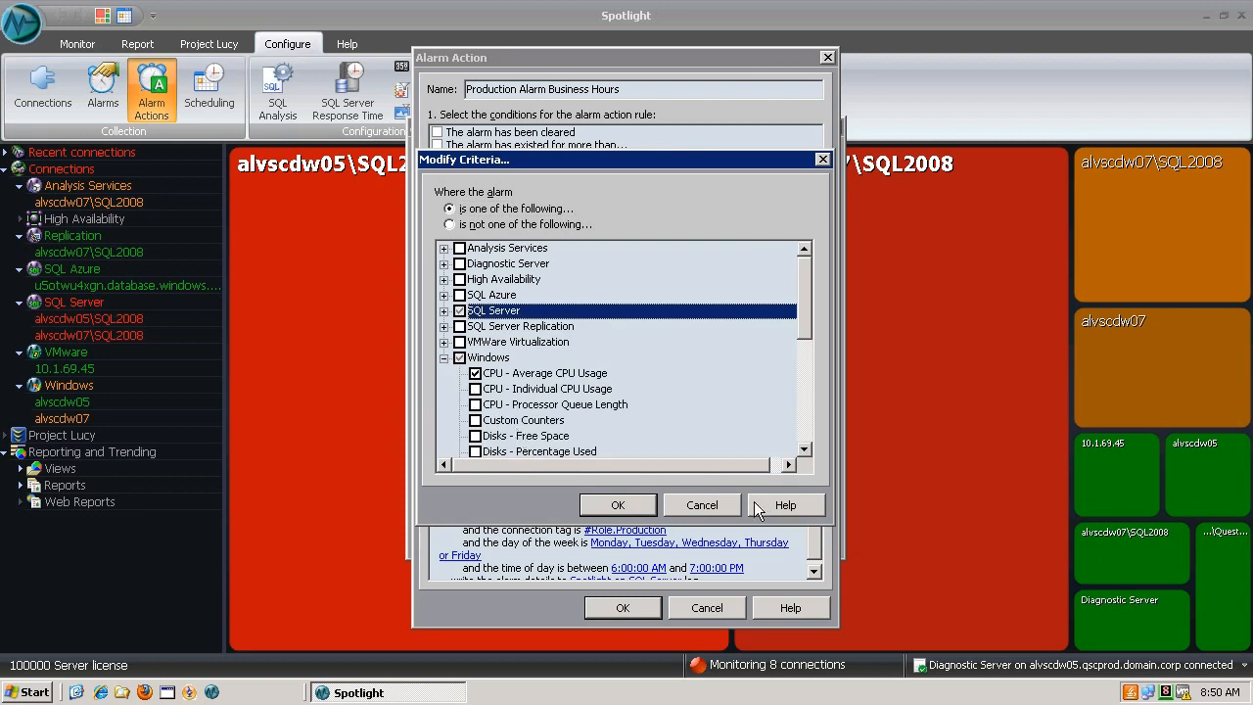
pyautogui.click(652, 508)
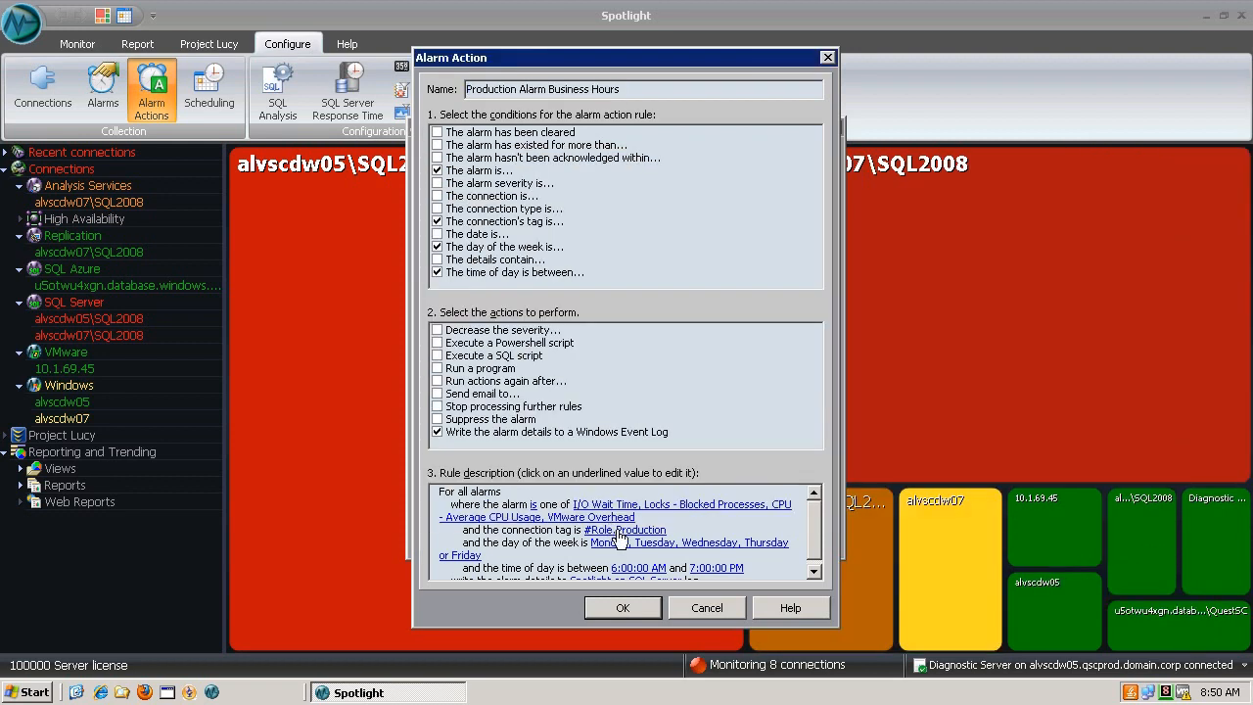
pyautogui.click(620, 535)
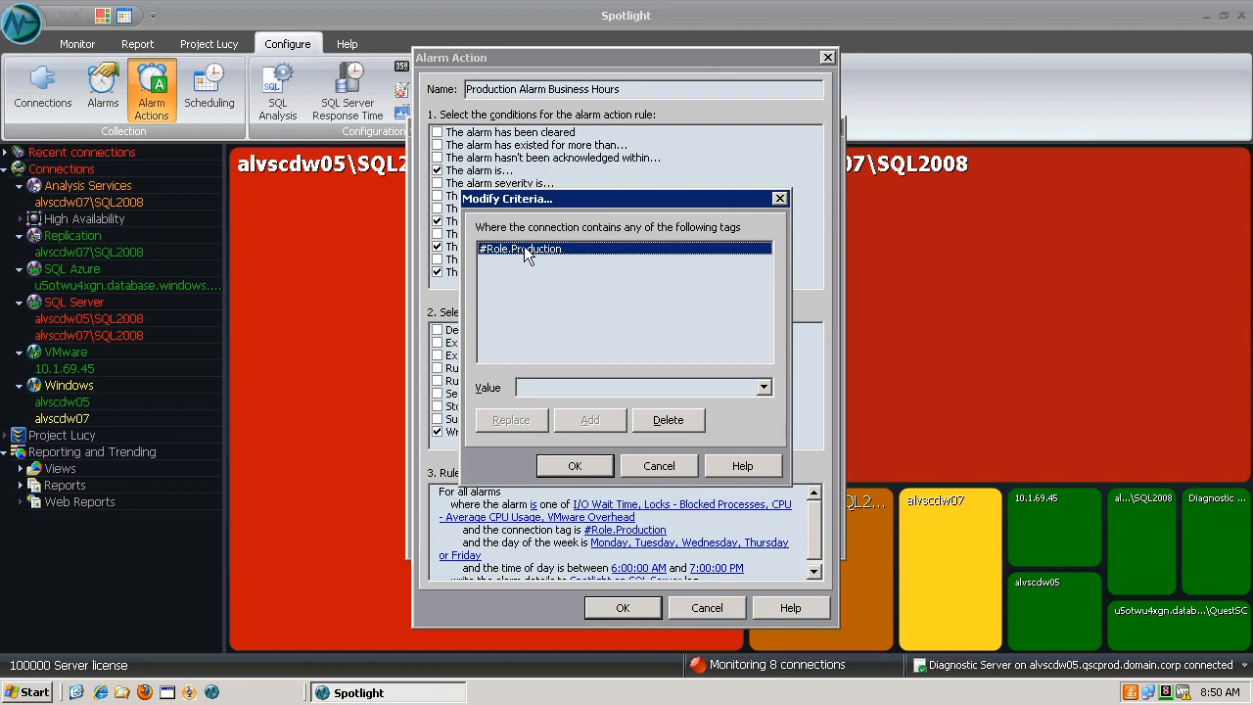
pyautogui.click(583, 467)
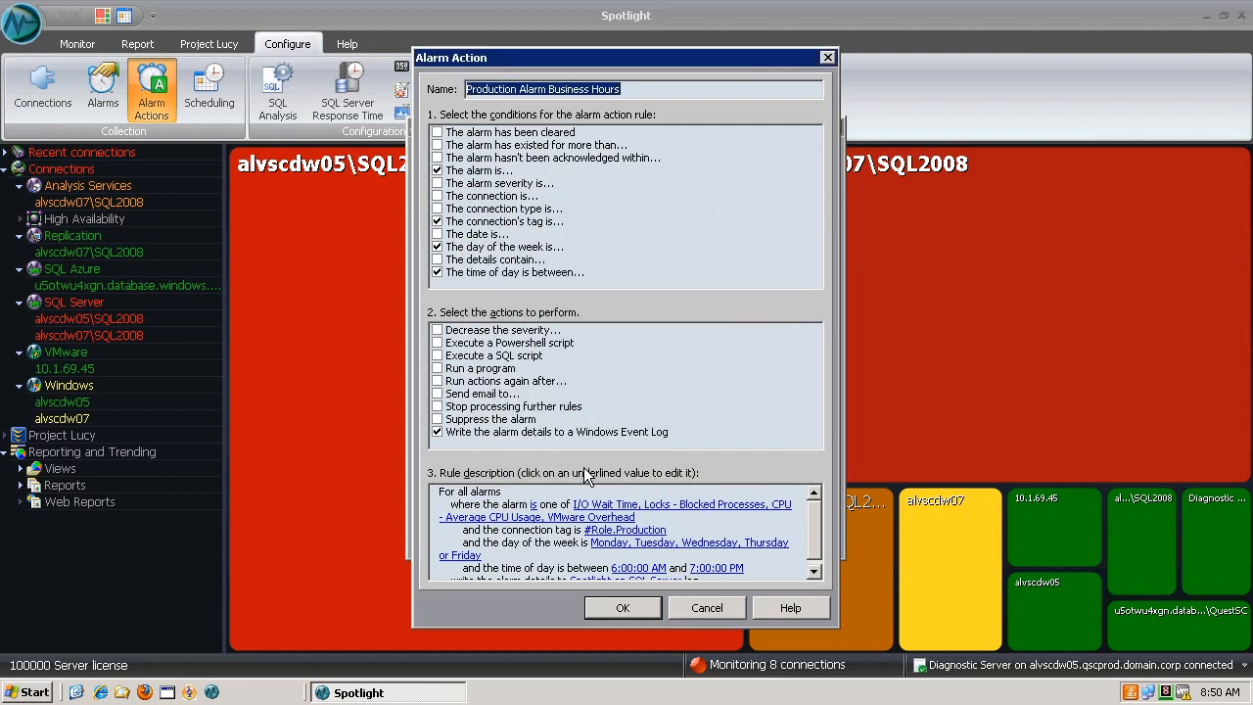
pyautogui.click(624, 546)
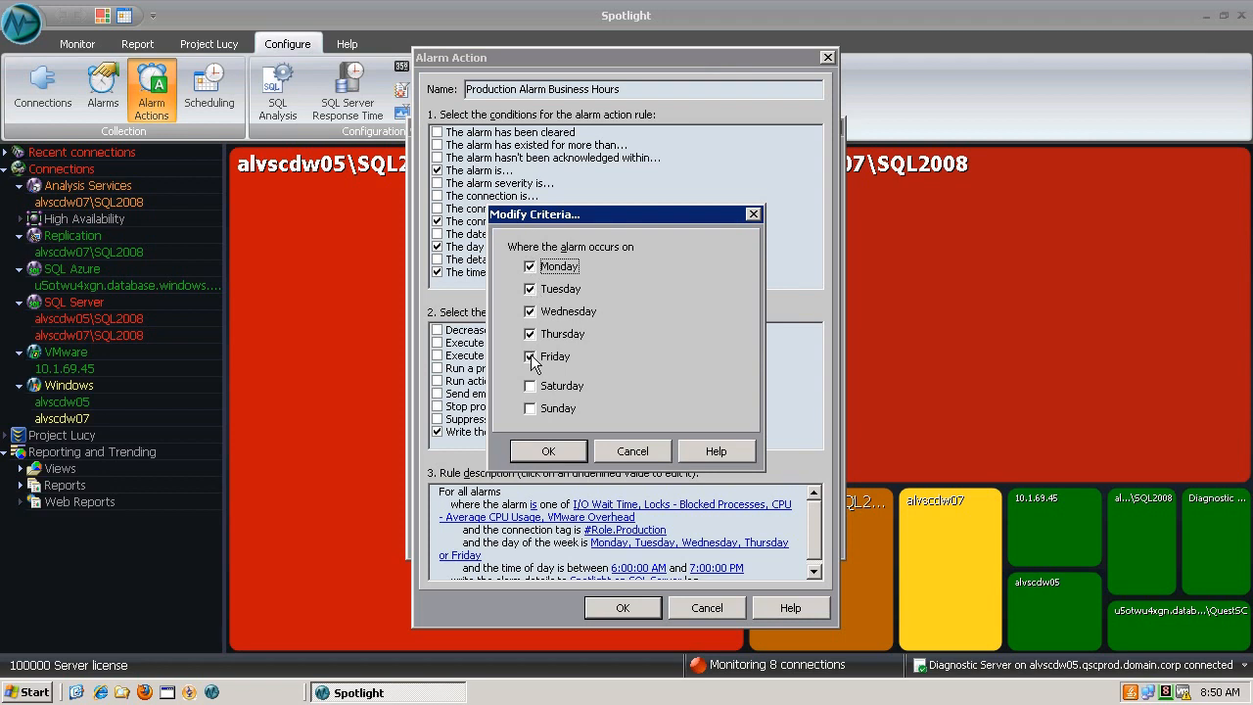
pyautogui.click(549, 452)
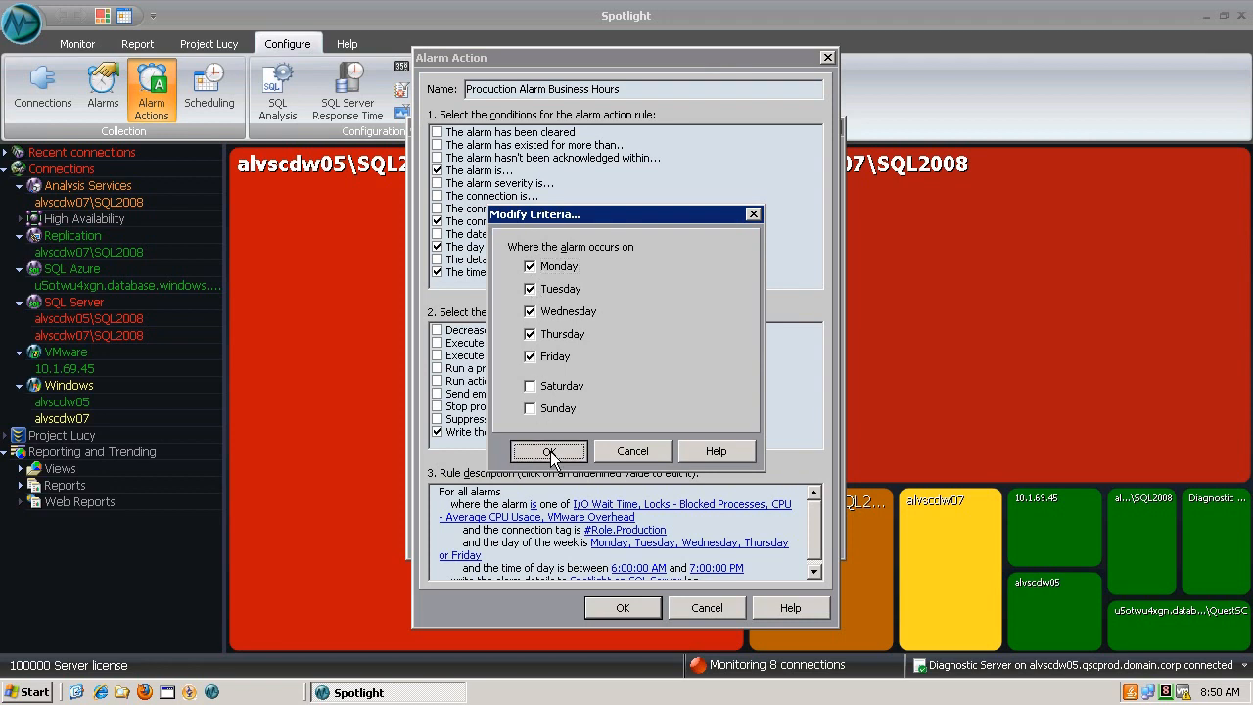
pyautogui.moveTo(818, 548); pyautogui.dragTo(816, 561)
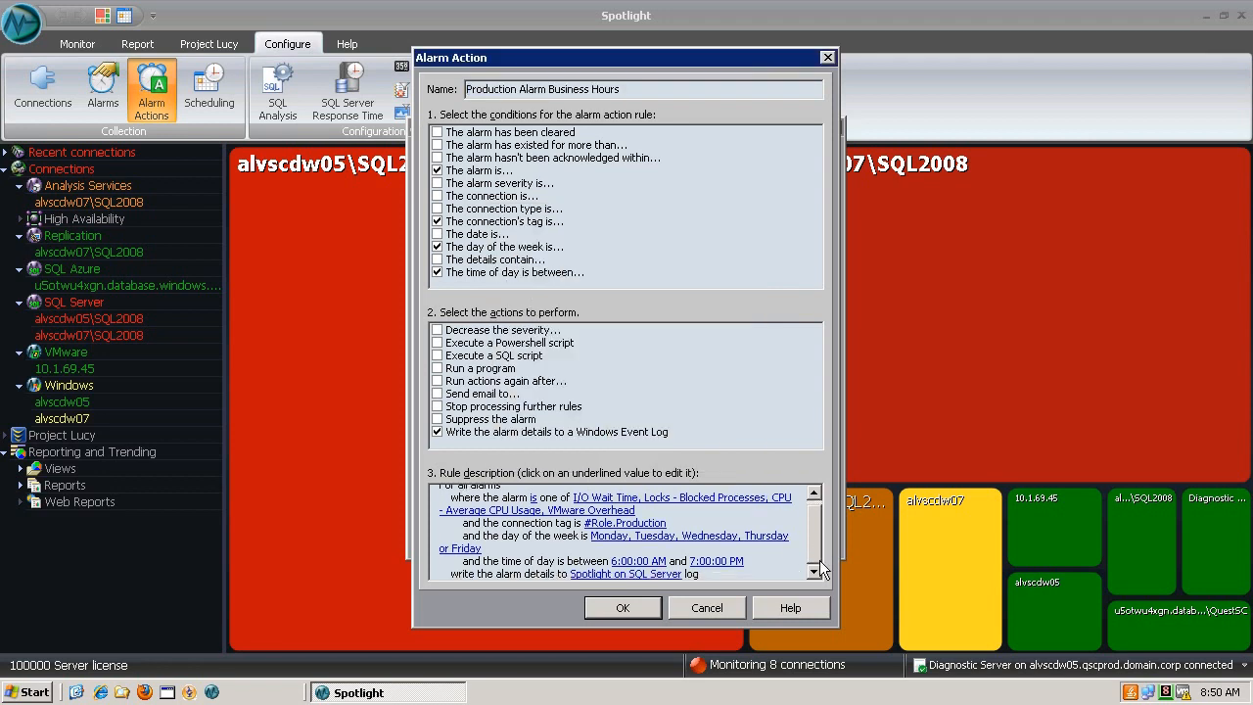
pyautogui.click(654, 566)
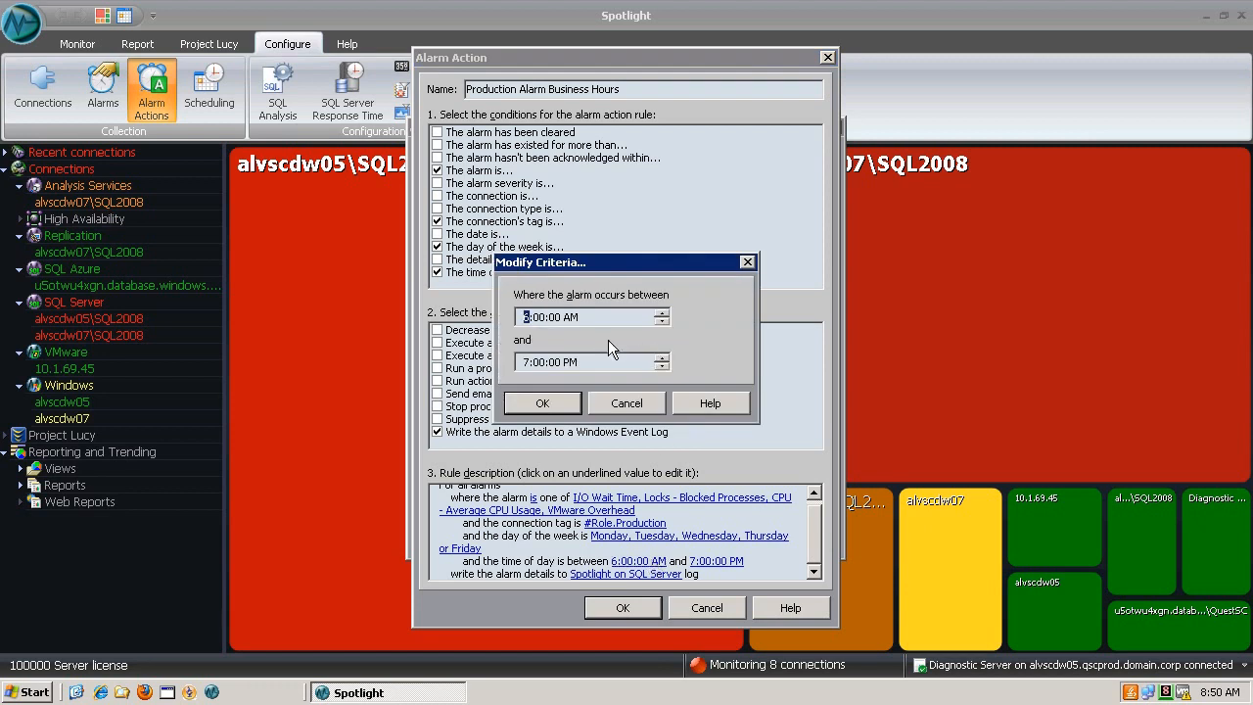
pyautogui.click(543, 404)
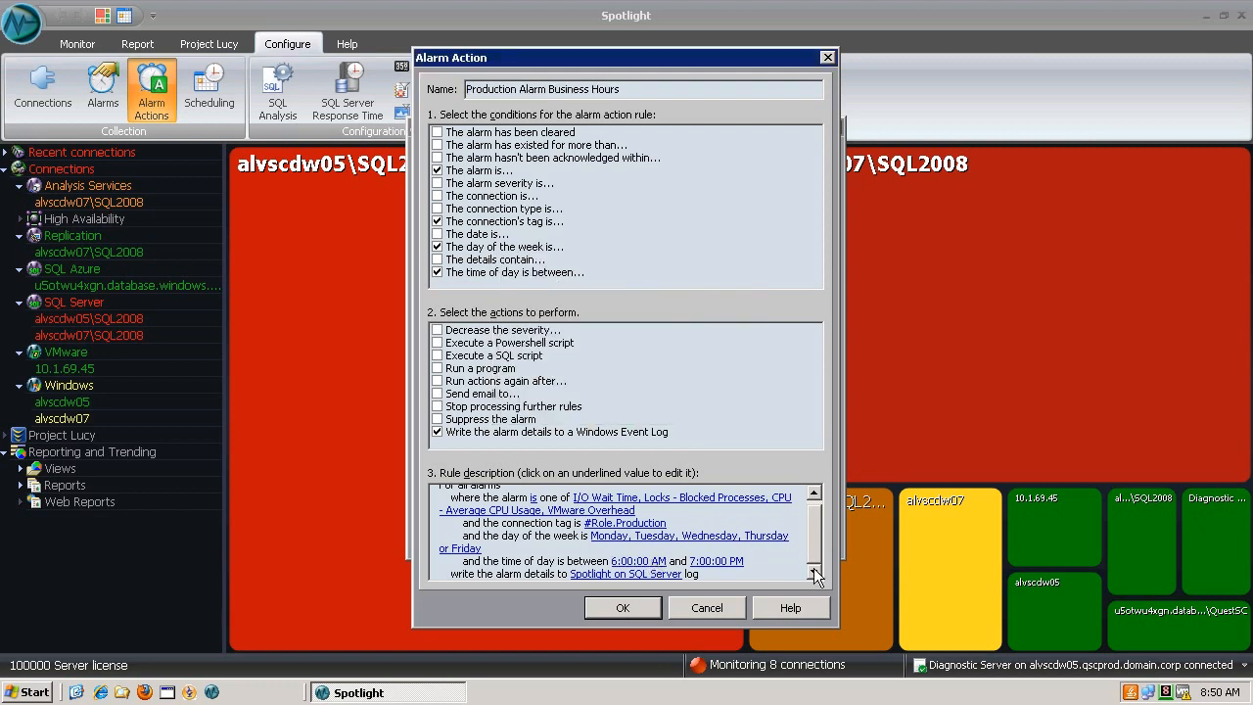
pyautogui.click(698, 610)
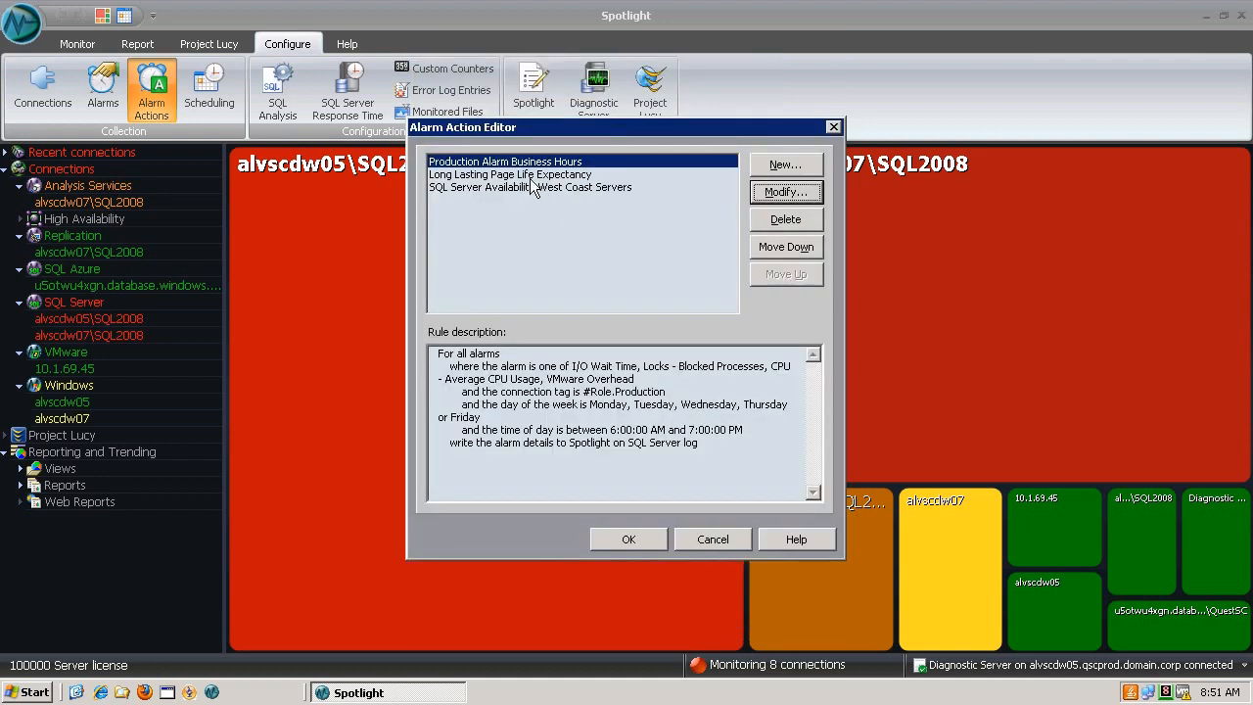
# Open Long Lasting Page Life Expectancy, review its 15-minute duration condition, and close it unchanged
pyautogui.click(529, 178)
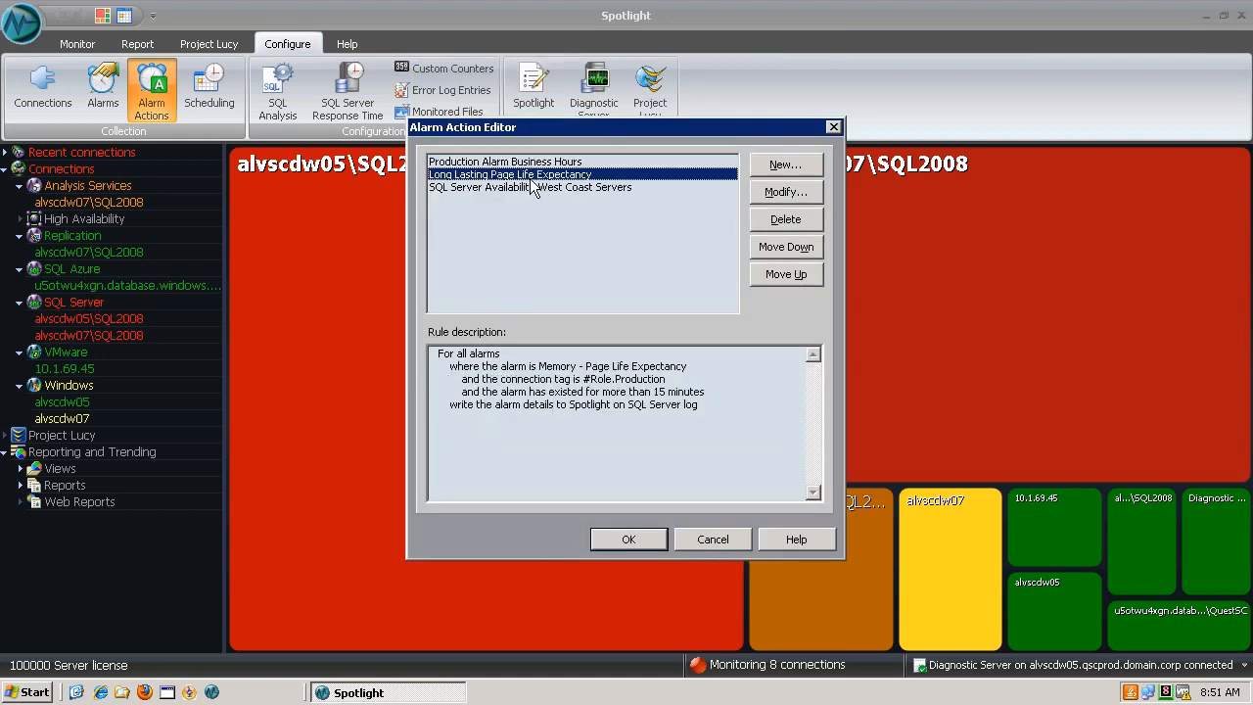
pyautogui.click(783, 192)
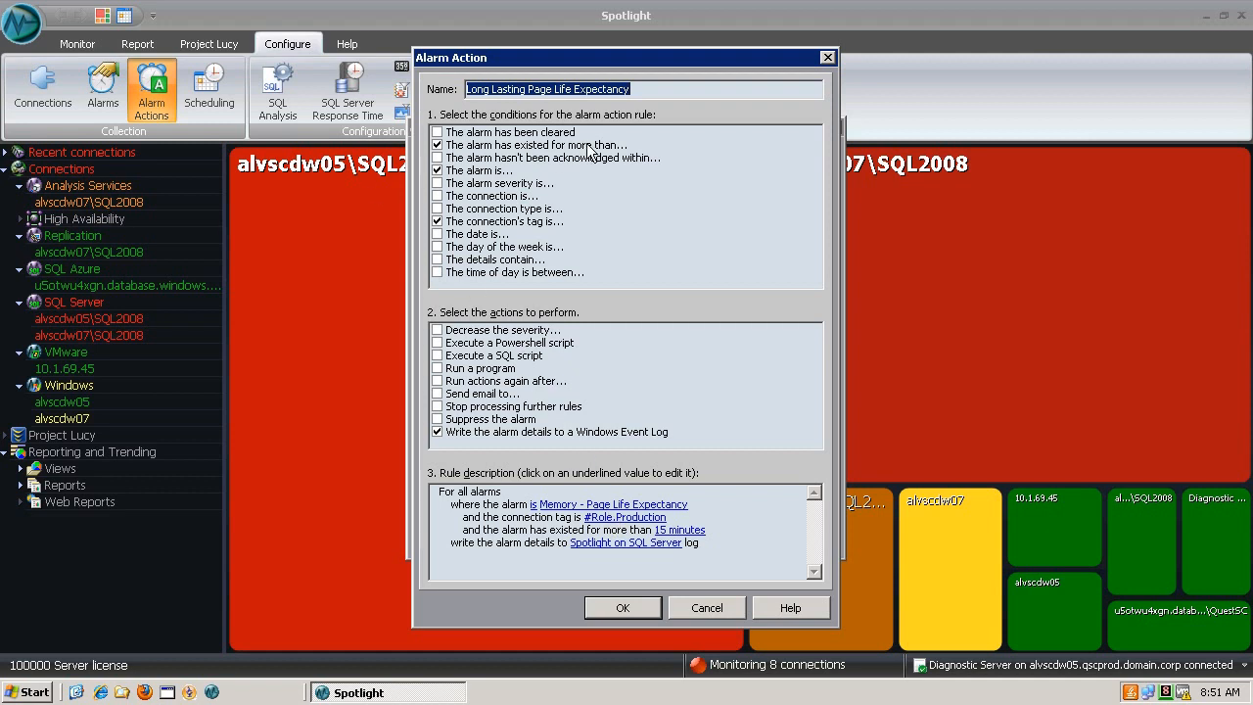
pyautogui.click(686, 529)
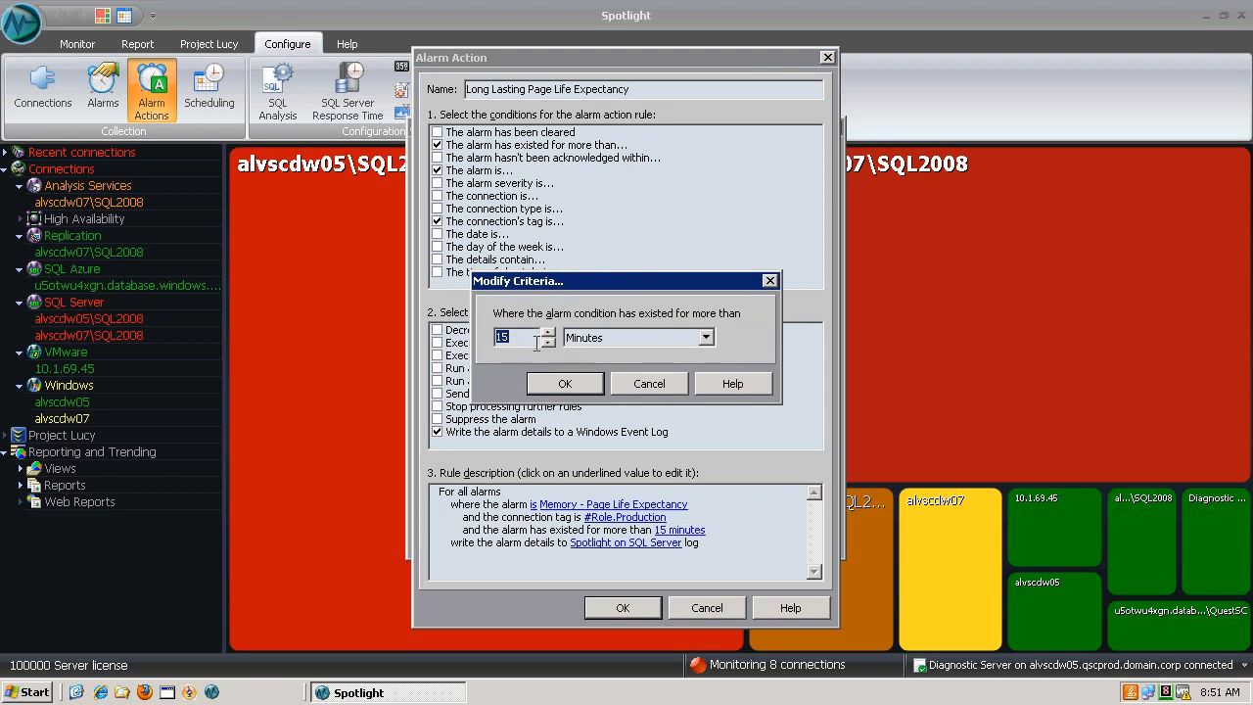
pyautogui.click(646, 383)
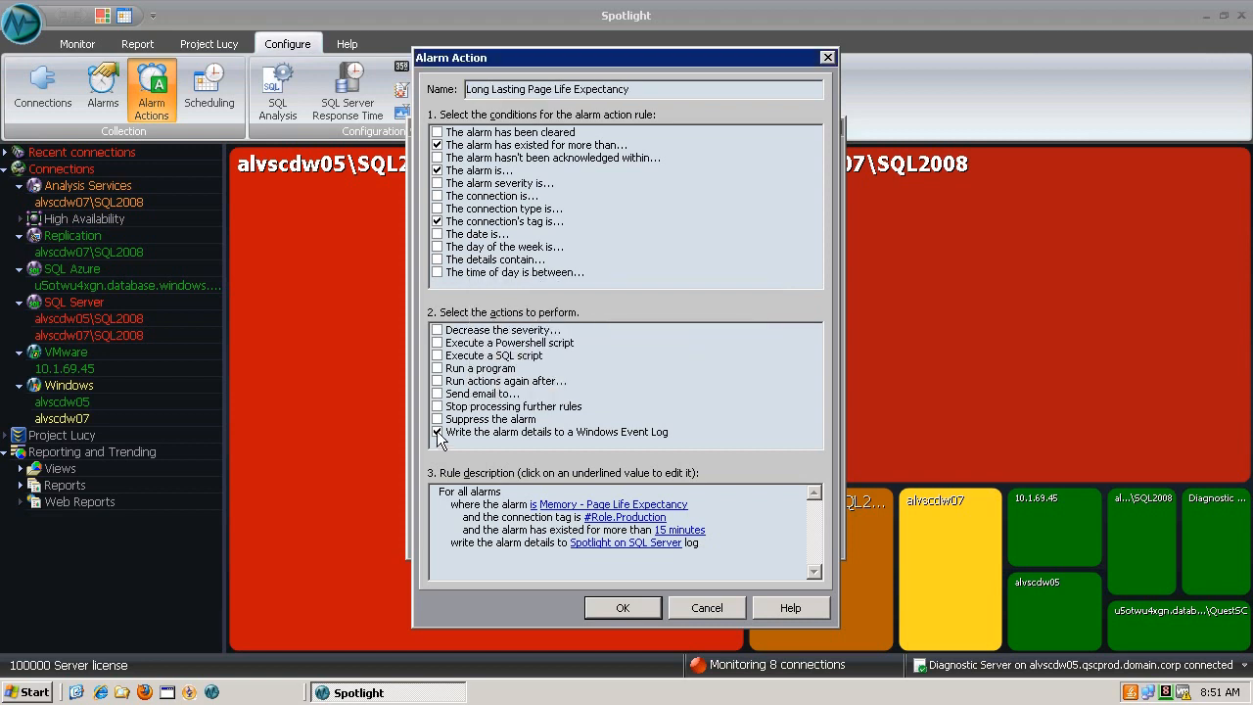
pyautogui.click(627, 608)
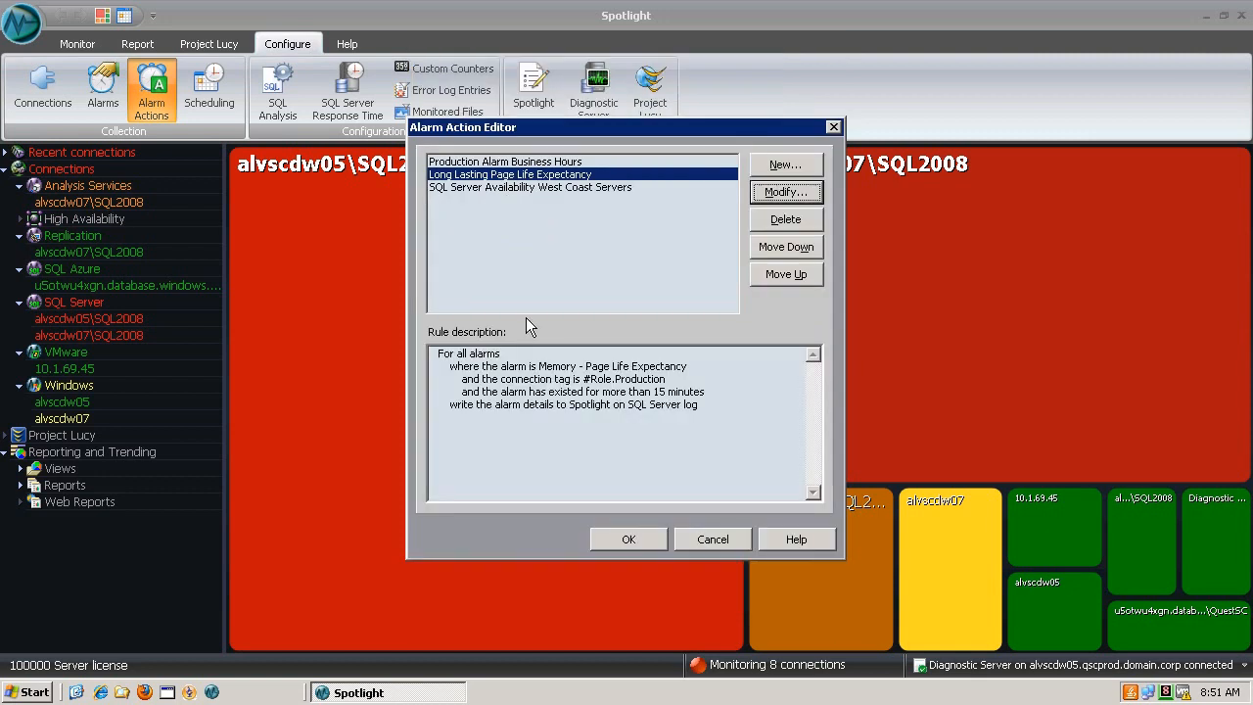